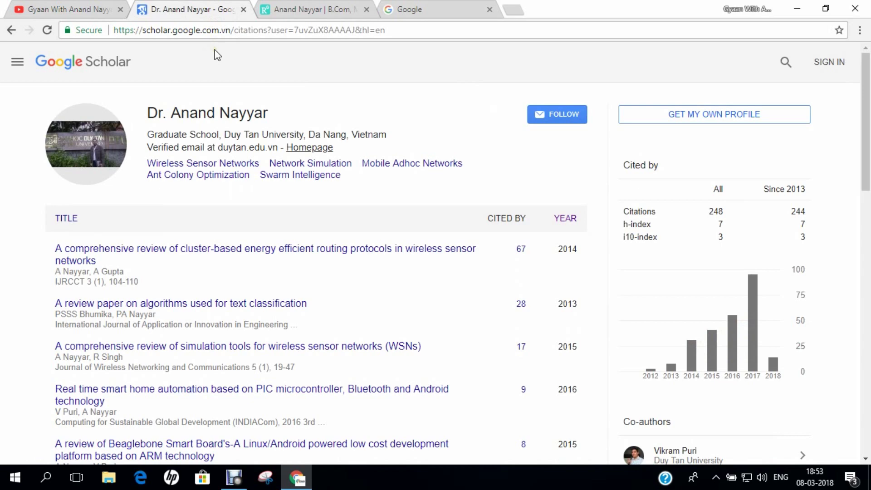
Highlight the researcher's name on the Google Scholar profile and look over the publication list and citation figures.
{"action": "left_click_drag", "start_coordinate": [146, 113], "coordinate": [282, 126]}
{"action": "scroll", "coordinate": [404, 286], "scroll_direction": "down", "scroll_amount": 6}
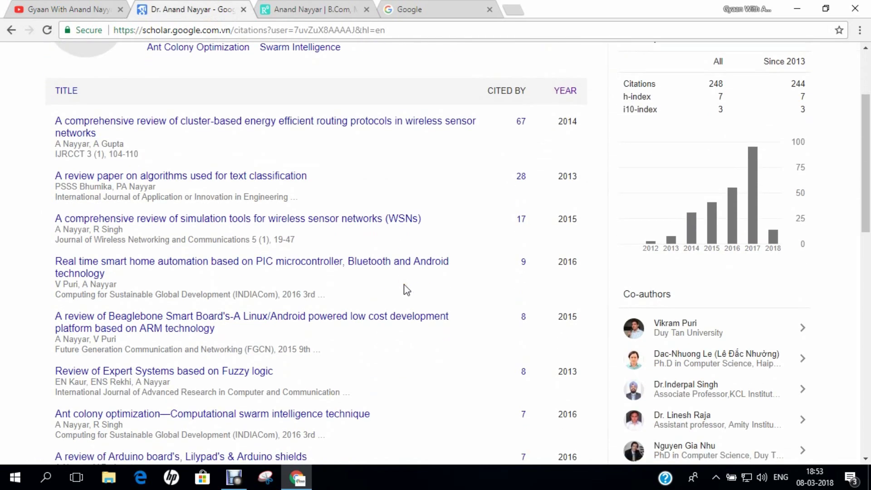
{"action": "scroll", "coordinate": [403, 280], "scroll_direction": "up", "scroll_amount": 3}
{"action": "scroll", "coordinate": [402, 280], "scroll_direction": "up", "scroll_amount": 3}
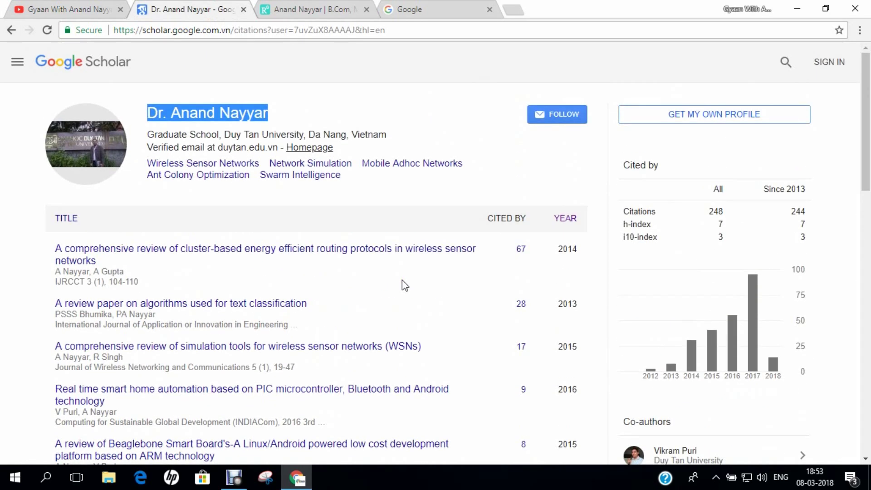
Look over the introduction and skills on the researcher's ResearchGate profile, returning to the profile header.
{"action": "left_click", "coordinate": [311, 8]}
{"action": "scroll", "coordinate": [321, 140], "scroll_direction": "up", "scroll_amount": 3}
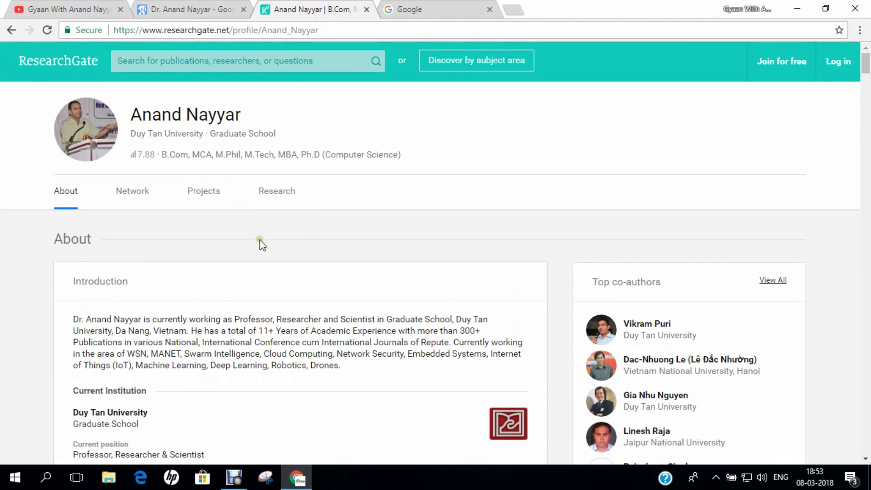
{"action": "scroll", "coordinate": [261, 244], "scroll_direction": "down", "scroll_amount": 1}
{"action": "scroll", "coordinate": [261, 245], "scroll_direction": "down", "scroll_amount": 1}
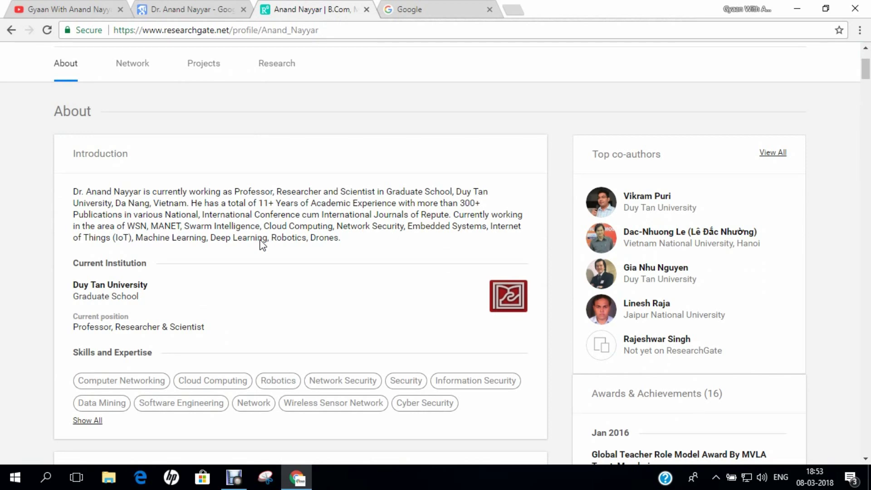
{"action": "scroll", "coordinate": [261, 245], "scroll_direction": "up", "scroll_amount": 5}
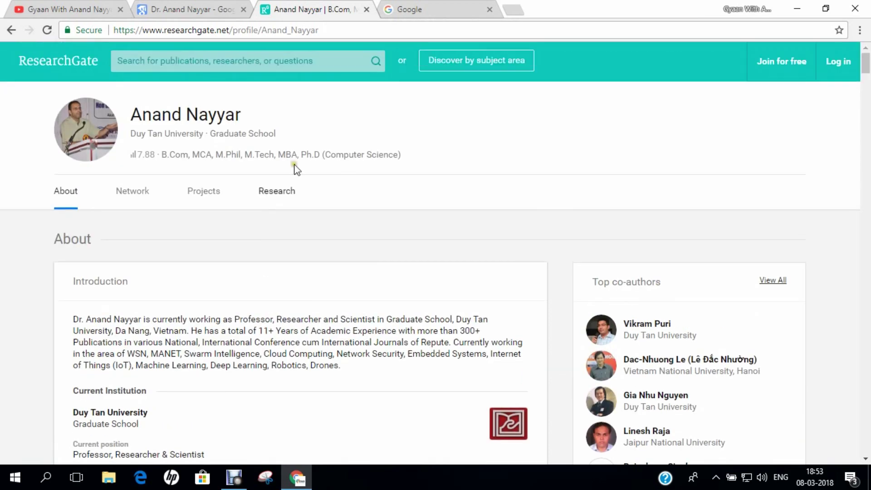
Search Google for the researcher's full name and look through the first page of results.
{"action": "left_click", "coordinate": [410, 9]}
{"action": "type", "text": "A"}
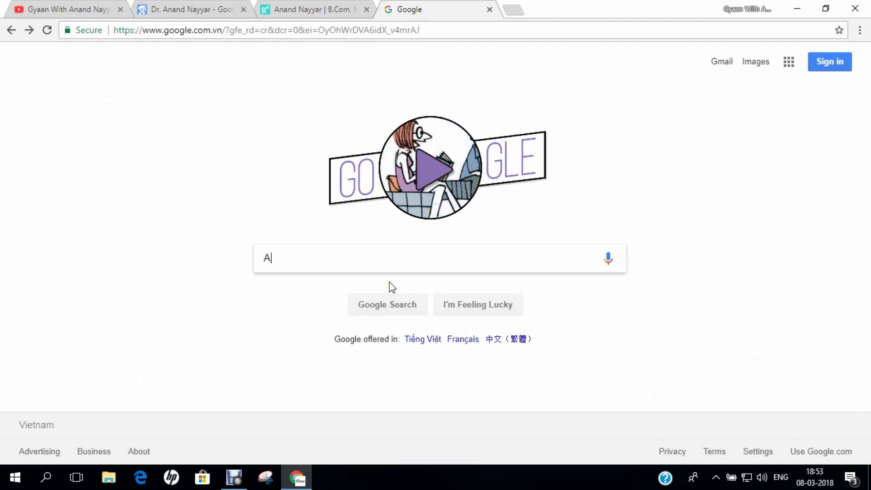
{"action": "type", "text": "Nand Nayyar"}
{"action": "key", "text": "Return"}
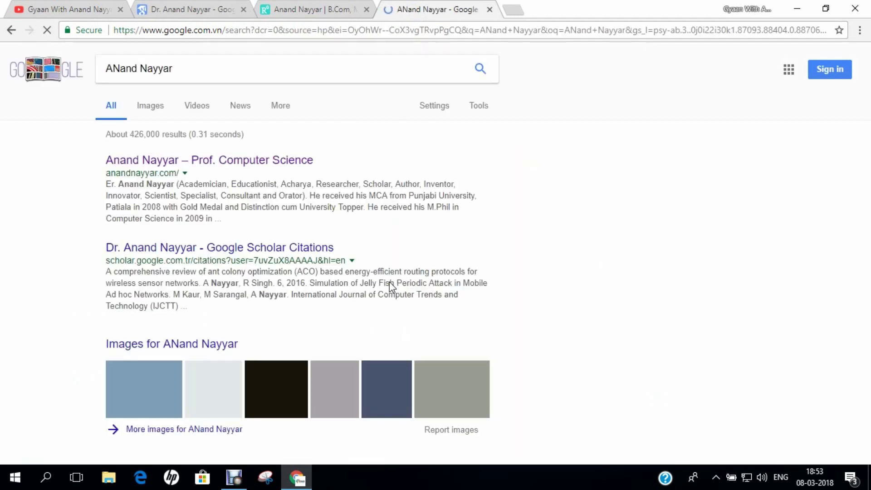
{"action": "scroll", "coordinate": [352, 274], "scroll_direction": "down", "scroll_amount": 10}
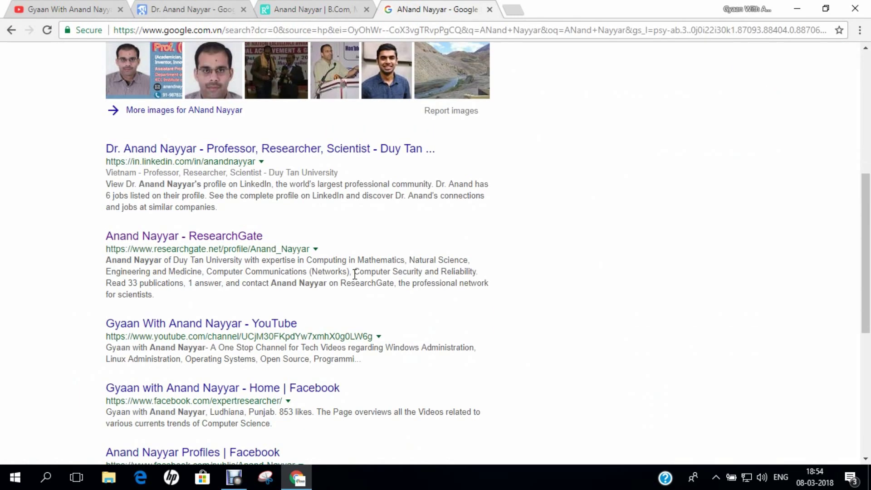
{"action": "scroll", "coordinate": [355, 275], "scroll_direction": "down", "scroll_amount": 3}
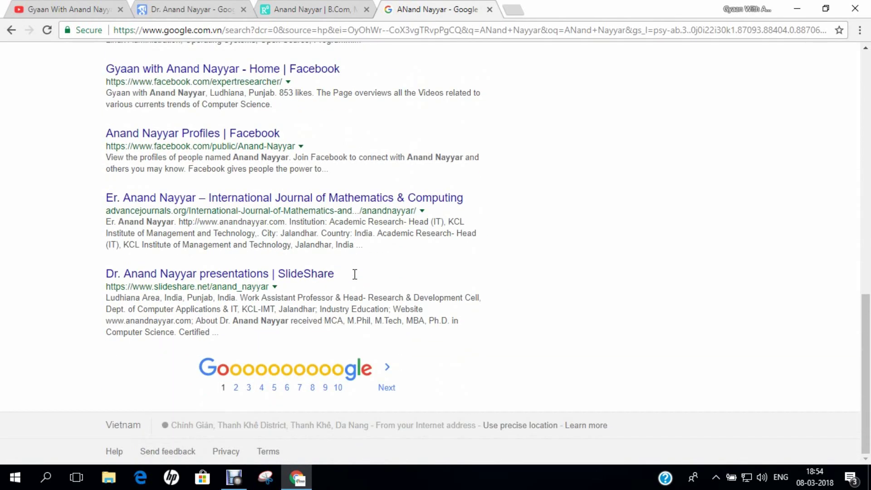
{"action": "scroll", "coordinate": [355, 274], "scroll_direction": "up", "scroll_amount": 13}
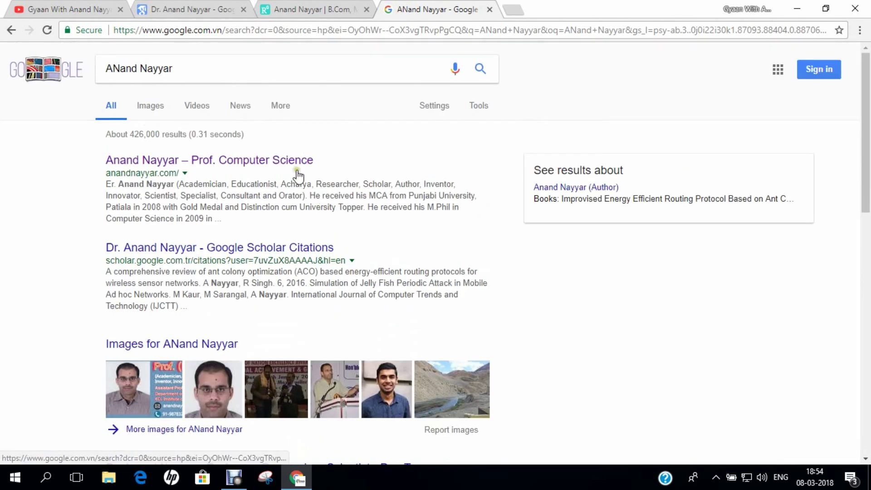
View the YouTube channel's playlists page and return to the channel banner at its beginning.
{"action": "left_click", "coordinate": [93, 9]}
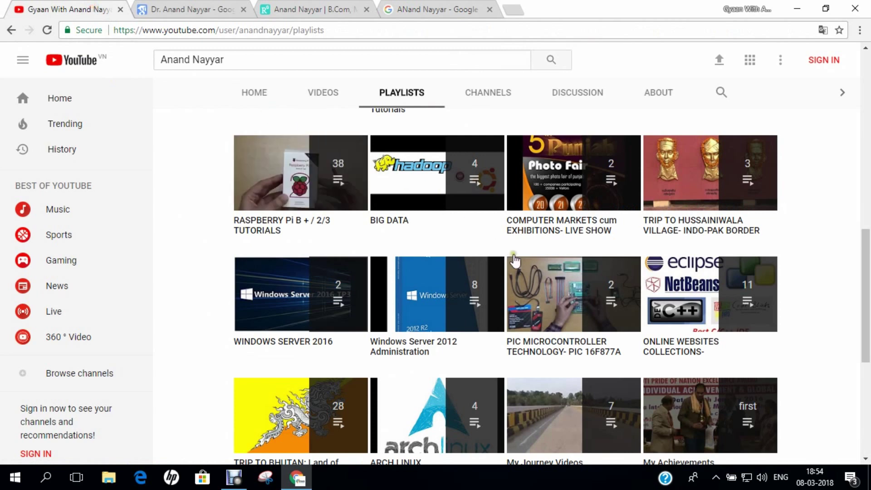
{"action": "scroll", "coordinate": [517, 264], "scroll_direction": "up", "scroll_amount": 8}
{"action": "scroll", "coordinate": [526, 271], "scroll_direction": "up", "scroll_amount": 4}
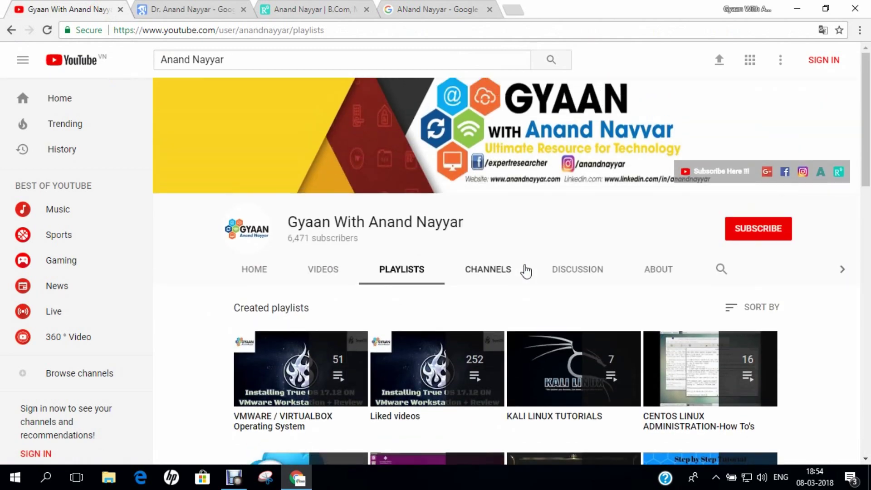
{"action": "left_click", "coordinate": [436, 482]}
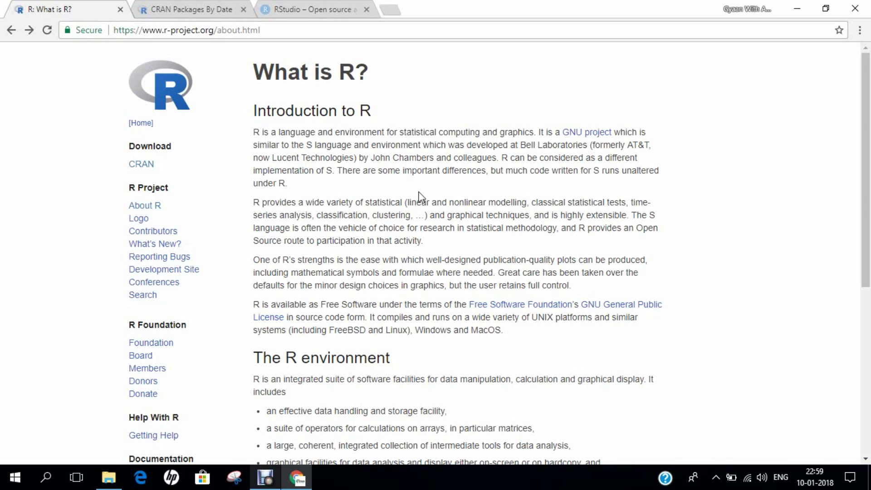
Skim the "What is R?" introduction on r-project.org and open the list of CRAN mirrors.
{"action": "scroll", "coordinate": [420, 197], "scroll_direction": "down", "scroll_amount": 3}
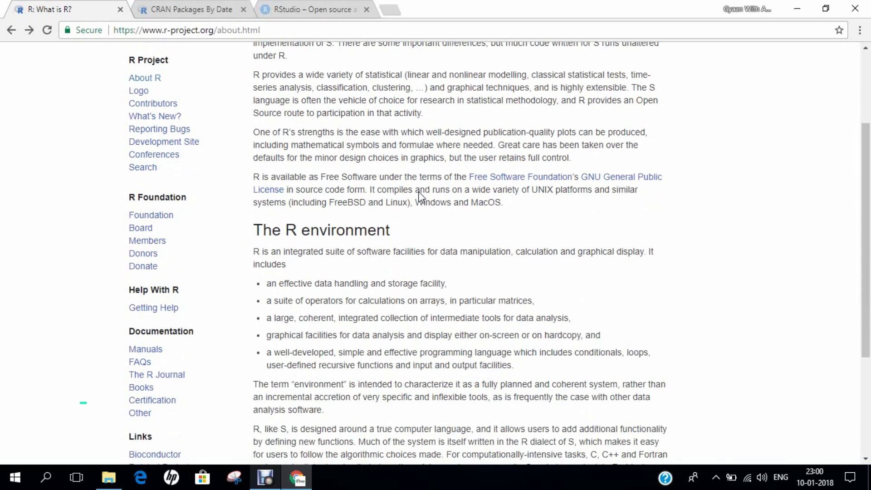
{"action": "scroll", "coordinate": [420, 197], "scroll_direction": "up", "scroll_amount": 3}
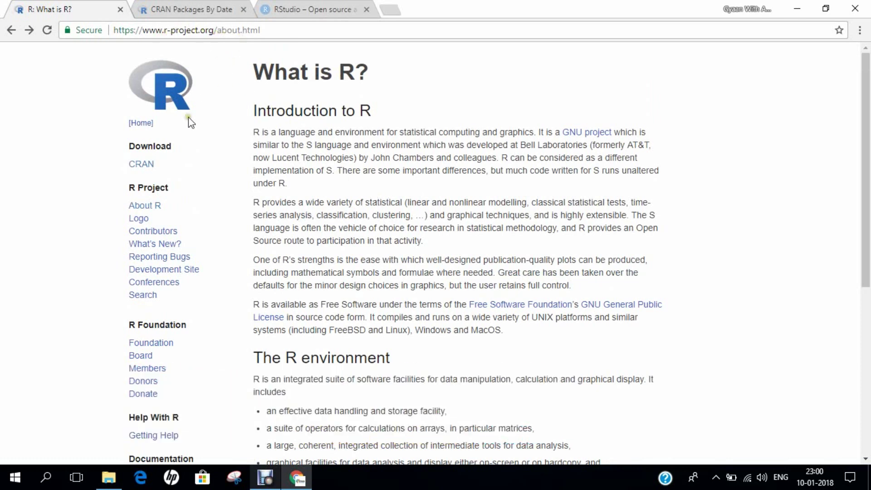
{"action": "left_click", "coordinate": [145, 167]}
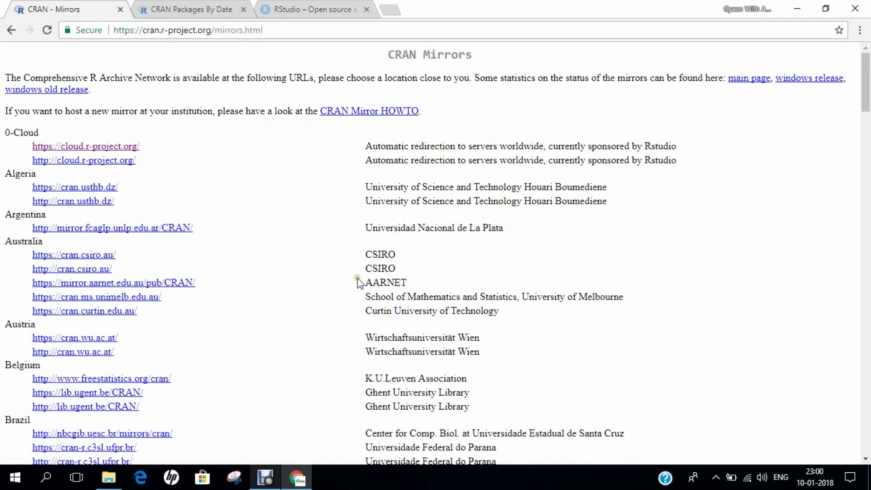
{"action": "scroll", "coordinate": [359, 284], "scroll_direction": "down", "scroll_amount": 1}
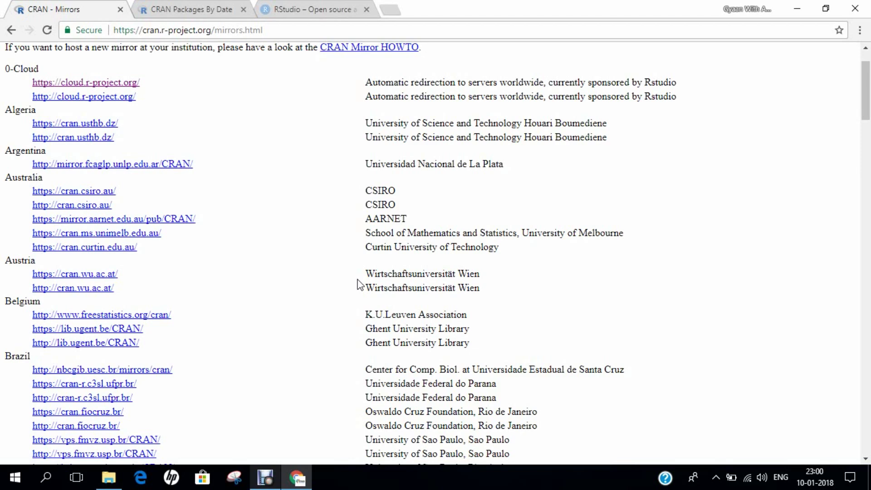
{"action": "scroll", "coordinate": [359, 284], "scroll_direction": "up", "scroll_amount": 1}
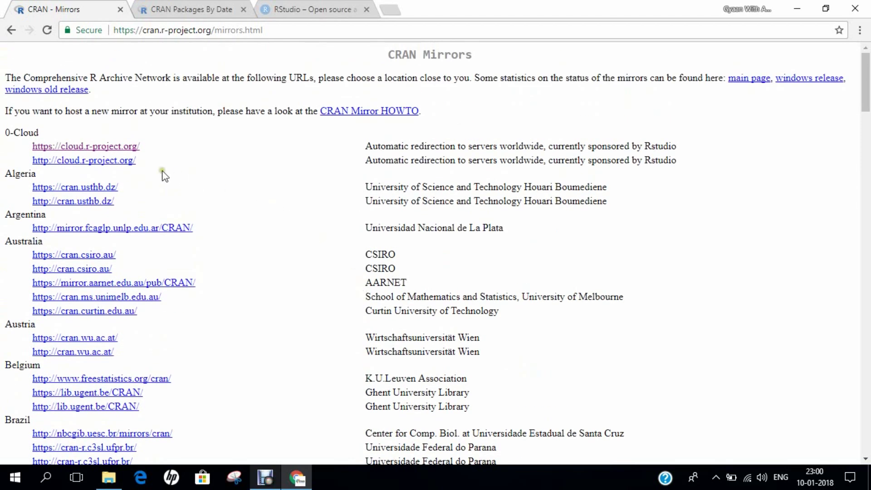
{"action": "left_click", "coordinate": [107, 149]}
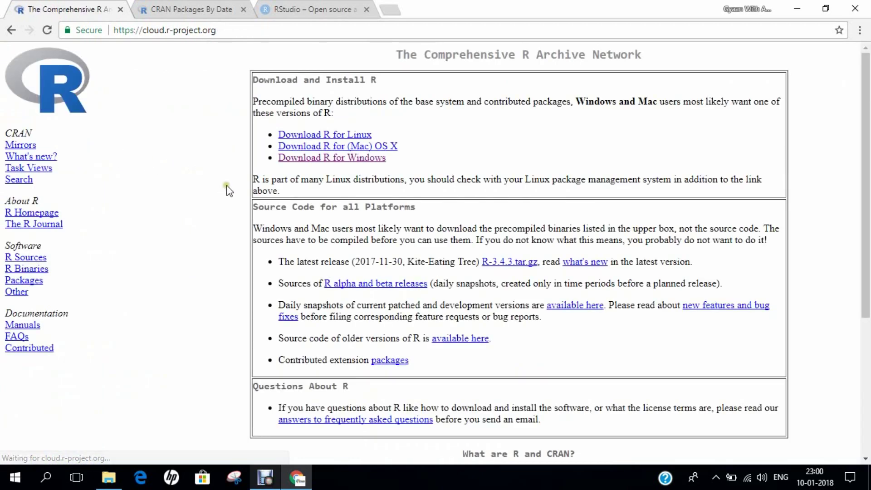
{"action": "left_click", "coordinate": [325, 157]}
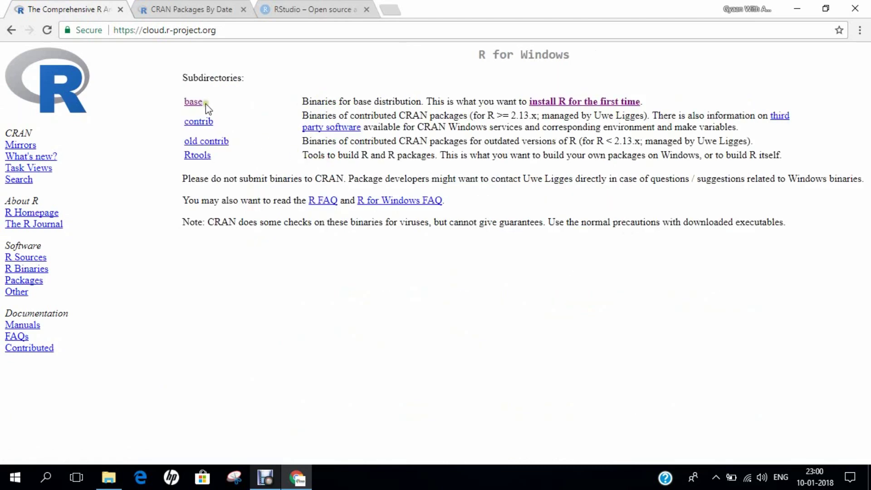
{"action": "left_click", "coordinate": [198, 102]}
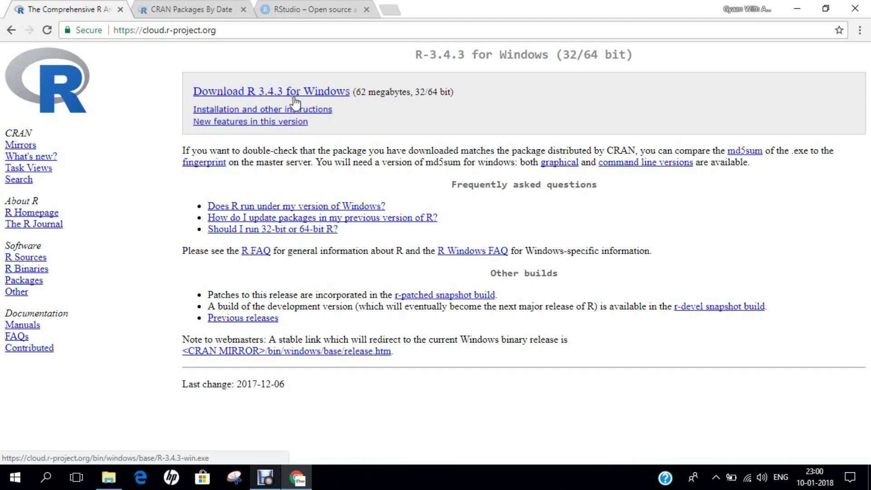
Browse the list of available CRAN packages by date of publication and return to its beginning.
{"action": "left_click", "coordinate": [201, 9]}
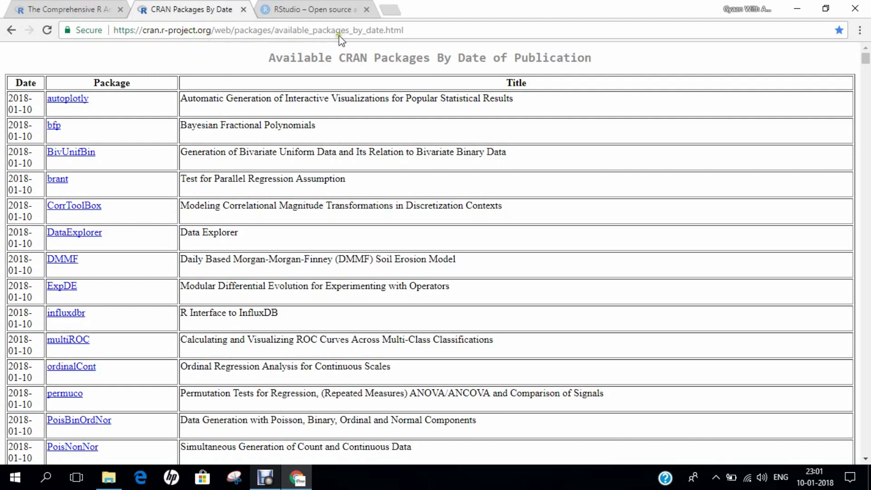
{"action": "scroll", "coordinate": [311, 156], "scroll_direction": "down", "scroll_amount": 15}
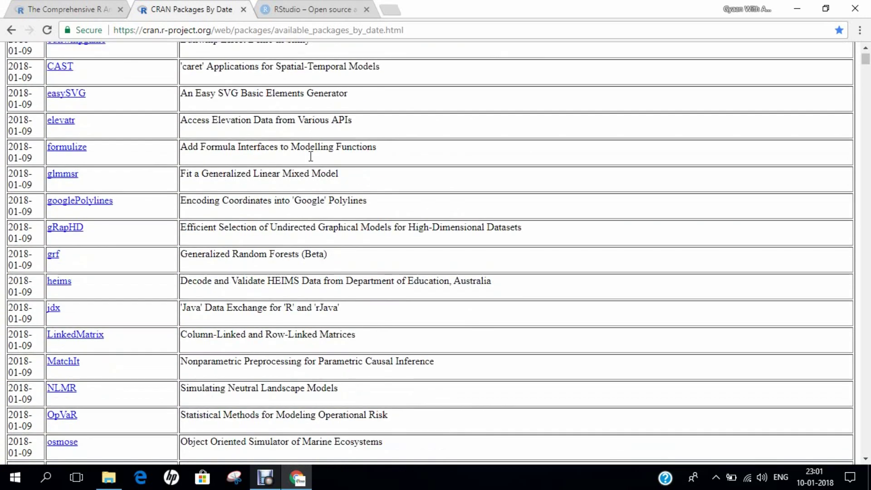
{"action": "scroll", "coordinate": [311, 156], "scroll_direction": "up", "scroll_amount": 15}
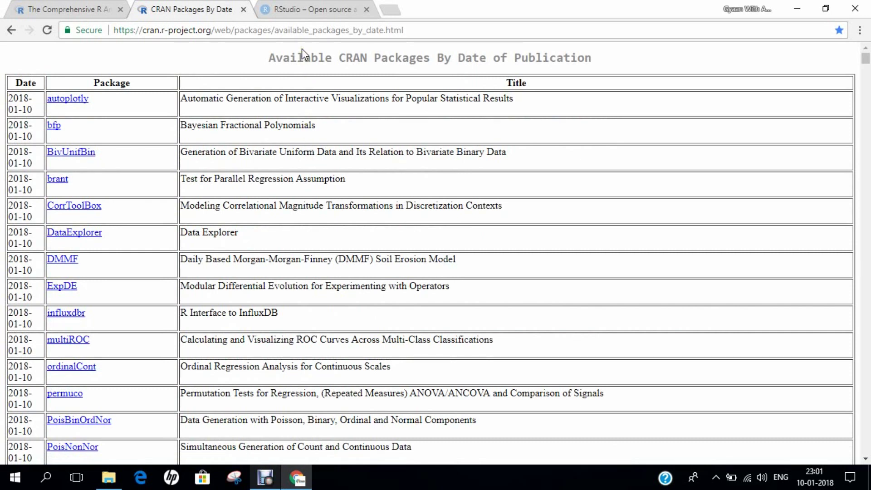
Open the RStudio product page on rstudio.com and go to its RStudio Desktop edition comparison.
{"action": "left_click", "coordinate": [298, 7]}
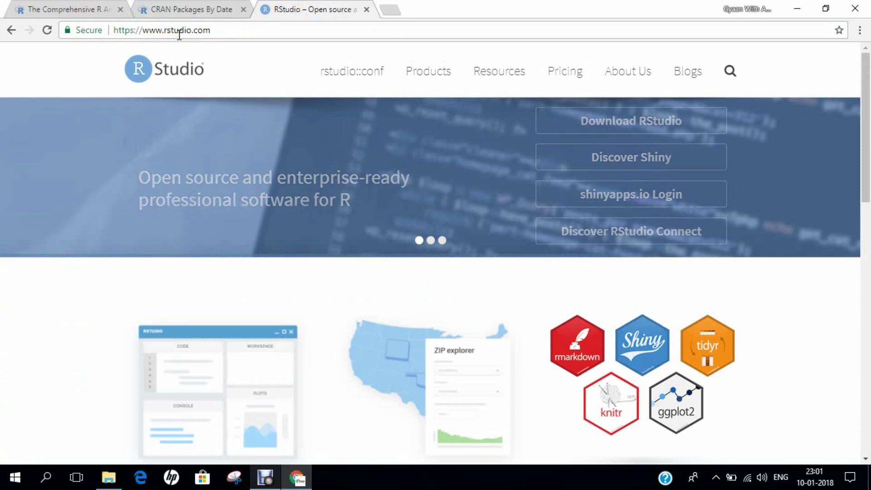
{"action": "mouse_move", "coordinate": [452, 82]}
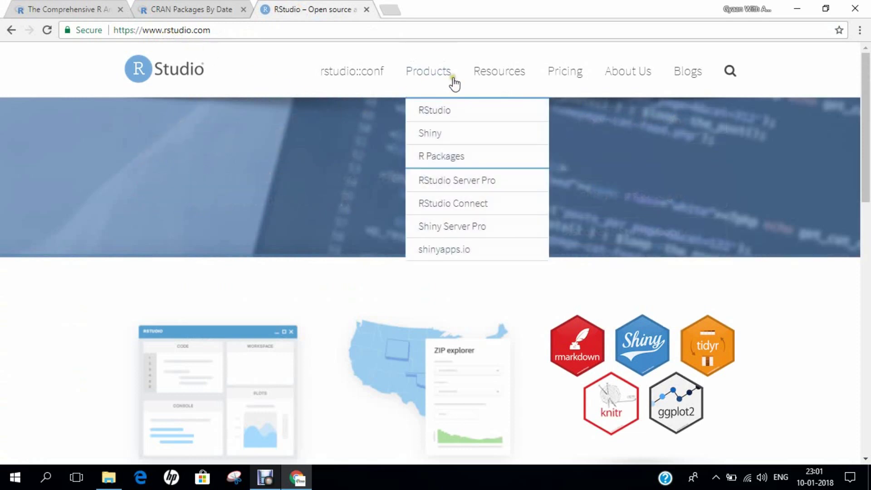
{"action": "left_click", "coordinate": [435, 110]}
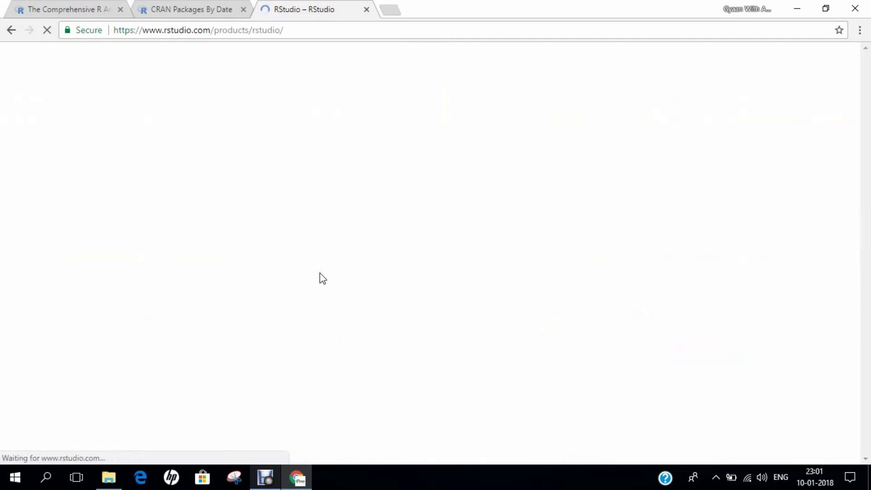
{"action": "scroll", "coordinate": [322, 278], "scroll_direction": "down", "scroll_amount": 3}
{"action": "scroll", "coordinate": [259, 247], "scroll_direction": "down", "scroll_amount": 1}
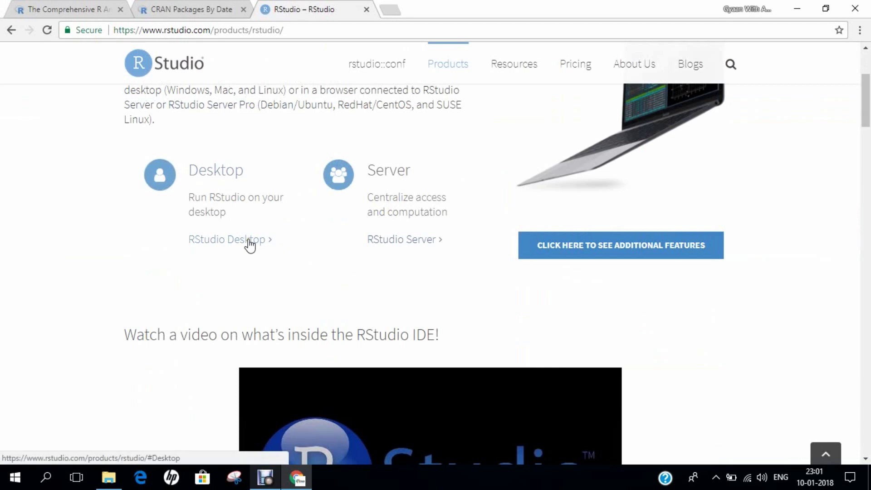
{"action": "left_click", "coordinate": [250, 243]}
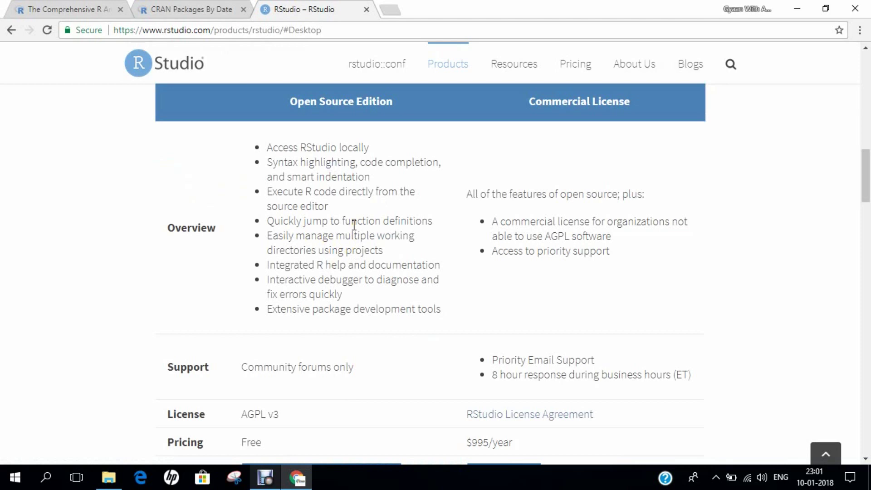
Open the RStudio Desktop download page and go to the installers for the free Open Source License edition.
{"action": "scroll", "coordinate": [354, 225], "scroll_direction": "down", "scroll_amount": 4}
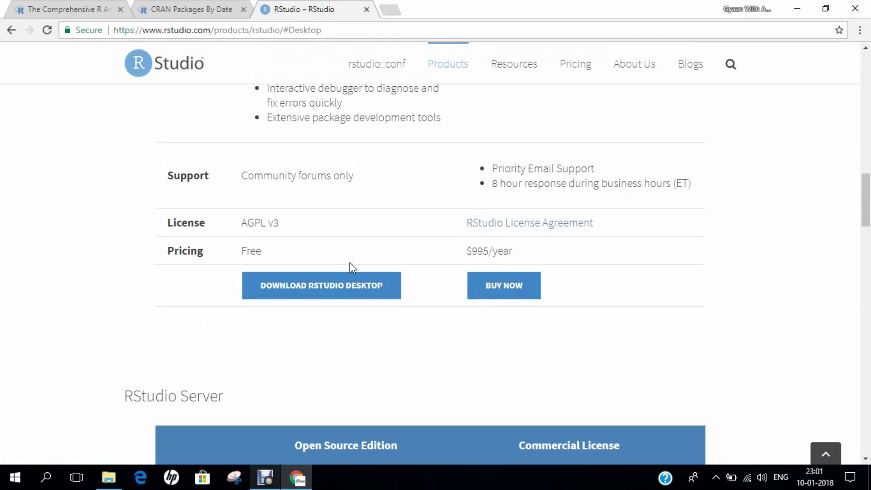
{"action": "left_click", "coordinate": [327, 285]}
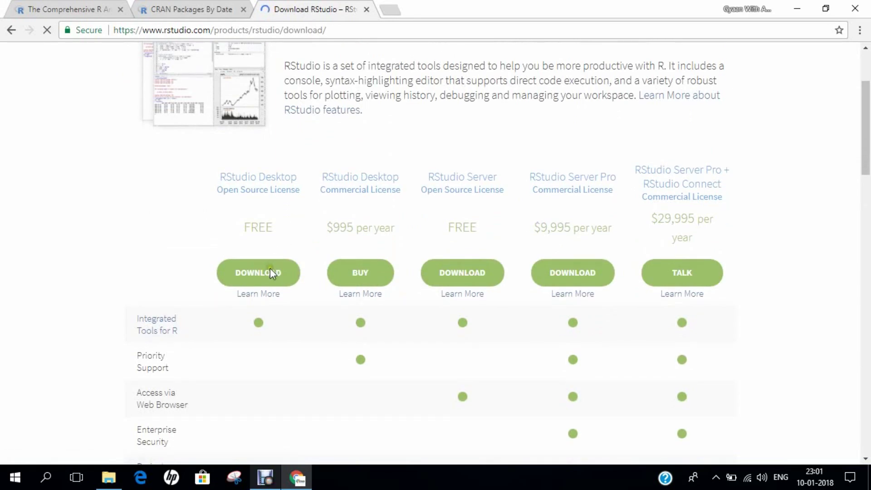
{"action": "scroll", "coordinate": [270, 268], "scroll_direction": "down", "scroll_amount": 2}
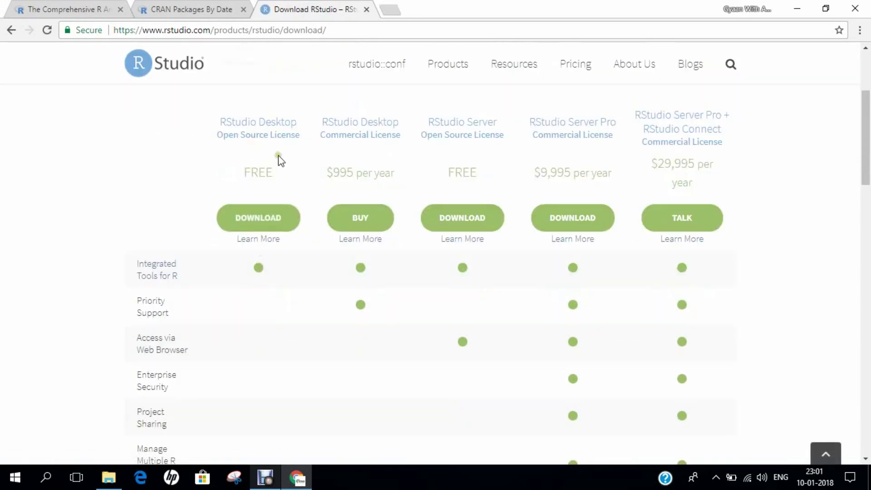
{"action": "left_click", "coordinate": [271, 224]}
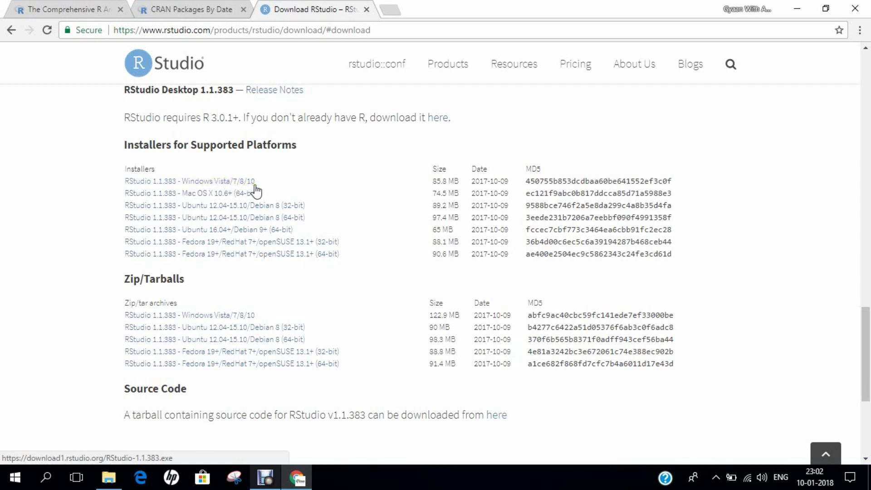
Highlight the size of the RStudio 1.1.383 Windows Vista/7/8/10 installer and minimize the browser to the desktop.
{"action": "left_click_drag", "start_coordinate": [434, 180], "coordinate": [445, 180]}
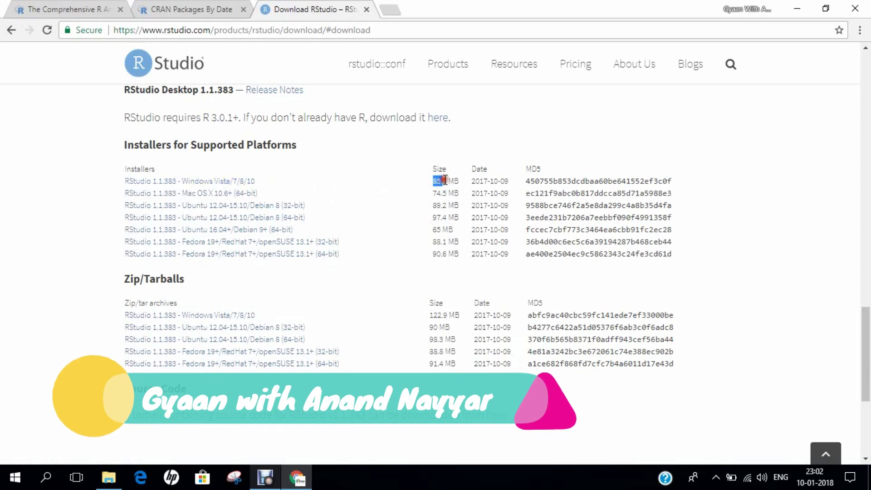
{"action": "left_click", "coordinate": [792, 9]}
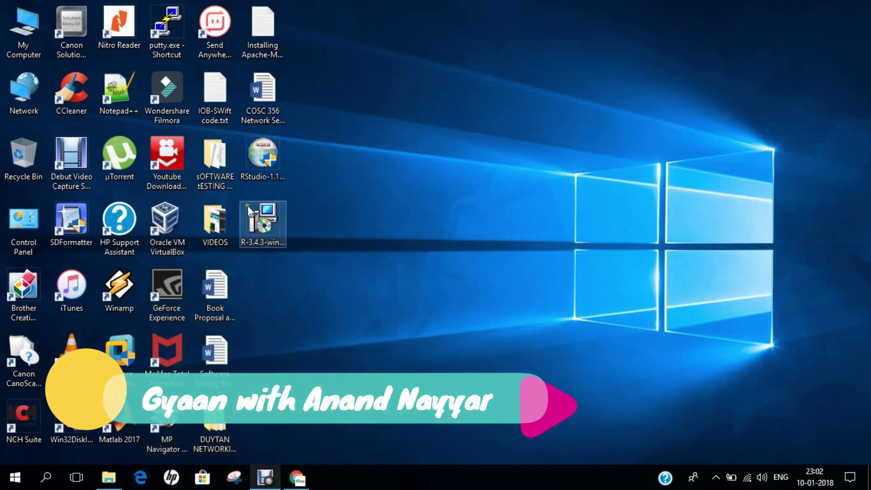
Move the RStudio-1.1.383 and R-3.4.3 installers side by side into the empty area of the desktop.
{"action": "left_click_drag", "start_coordinate": [264, 169], "coordinate": [361, 175]}
{"action": "left_click_drag", "start_coordinate": [267, 221], "coordinate": [438, 151]}
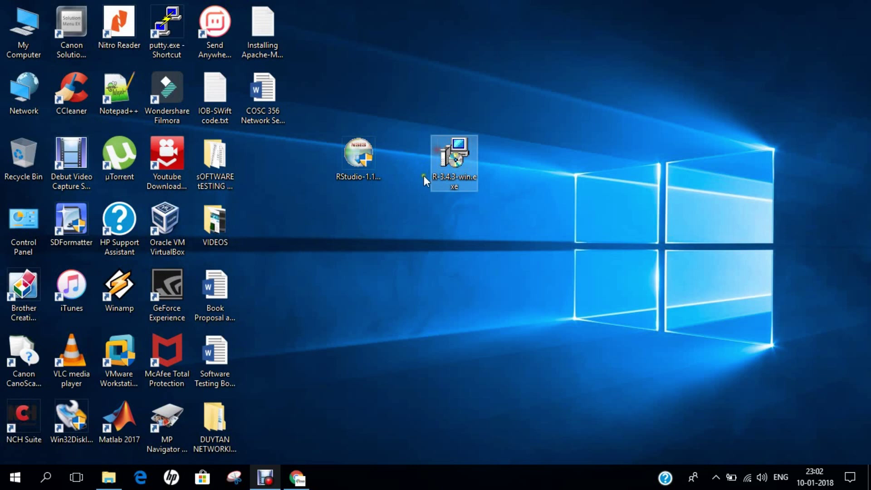
{"action": "left_click", "coordinate": [365, 175]}
{"action": "left_click", "coordinate": [442, 161]}
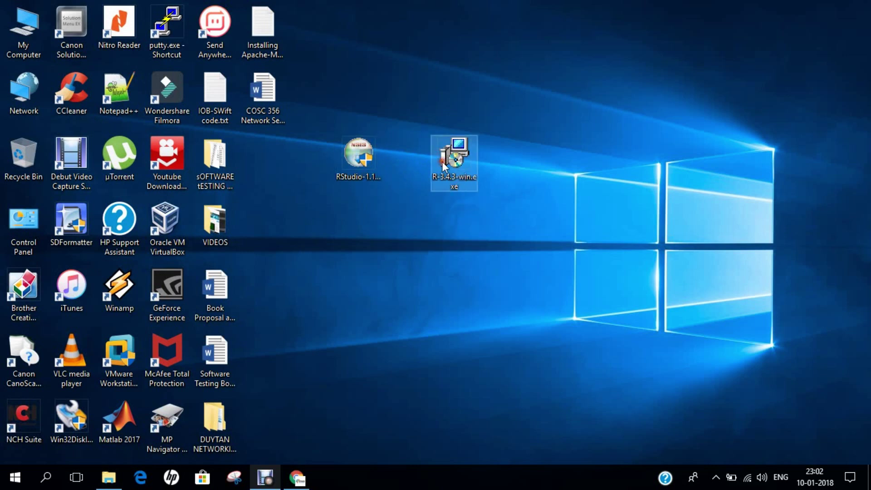
Check the file sizes of the R-3.4.3-win.exe and RStudio-1.1.383.exe installers in their properties.
{"action": "right_click", "coordinate": [454, 178]}
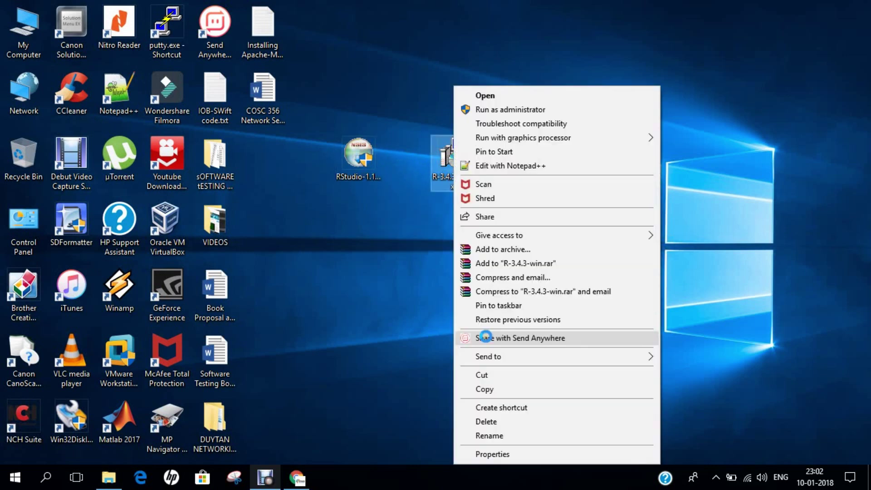
{"action": "left_click", "coordinate": [499, 454]}
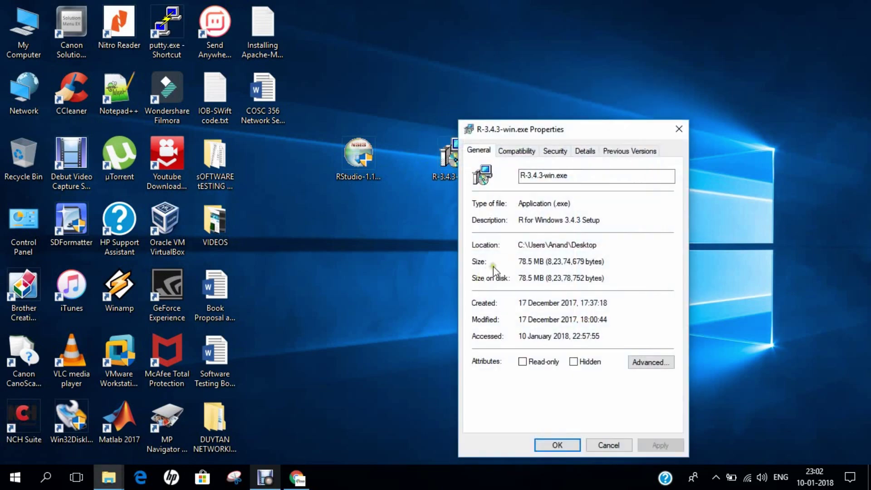
{"action": "left_click_drag", "start_coordinate": [520, 264], "coordinate": [544, 264]}
{"action": "left_click", "coordinate": [557, 446]}
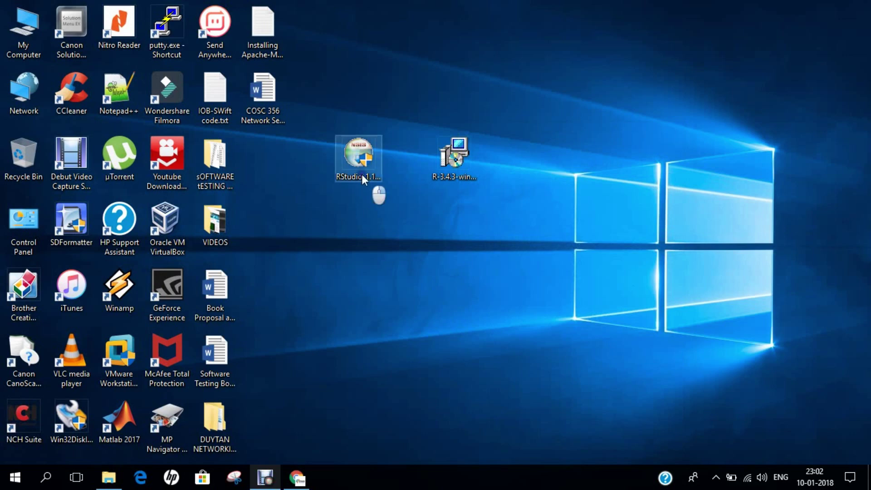
{"action": "right_click", "coordinate": [361, 174]}
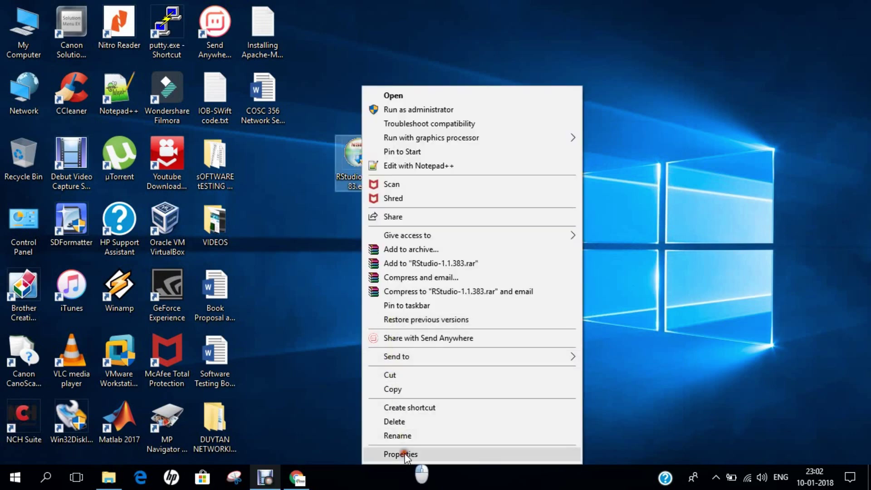
{"action": "left_click", "coordinate": [401, 454]}
{"action": "left_click", "coordinate": [495, 446]}
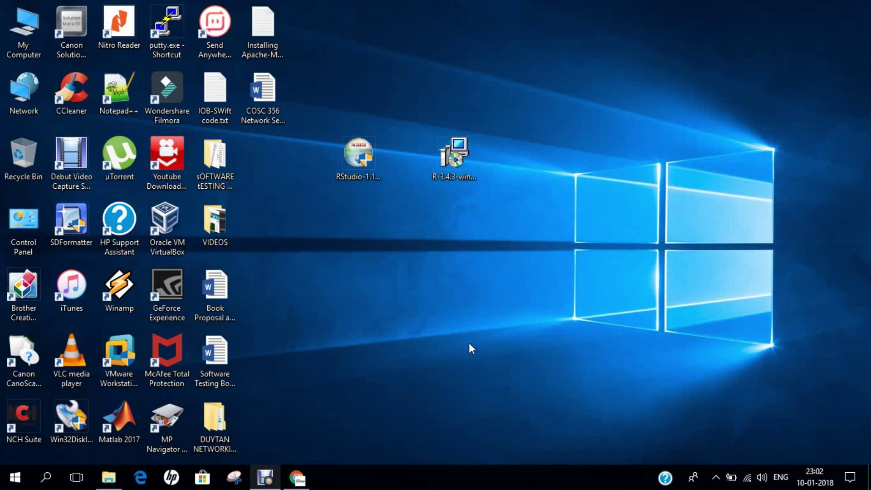
Run the R-3.4.3-win.exe installer from the desktop and confirm English as the setup language.
{"action": "left_click", "coordinate": [451, 165]}
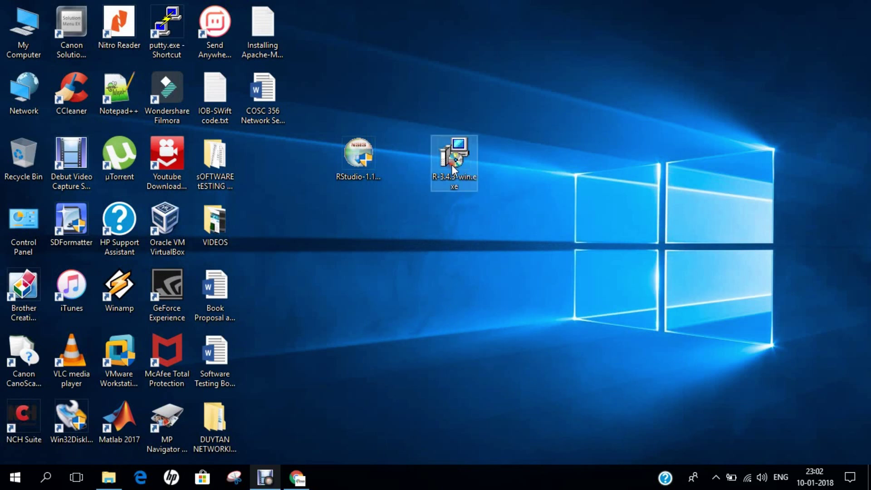
{"action": "left_click", "coordinate": [361, 175]}
{"action": "left_click", "coordinate": [400, 204]}
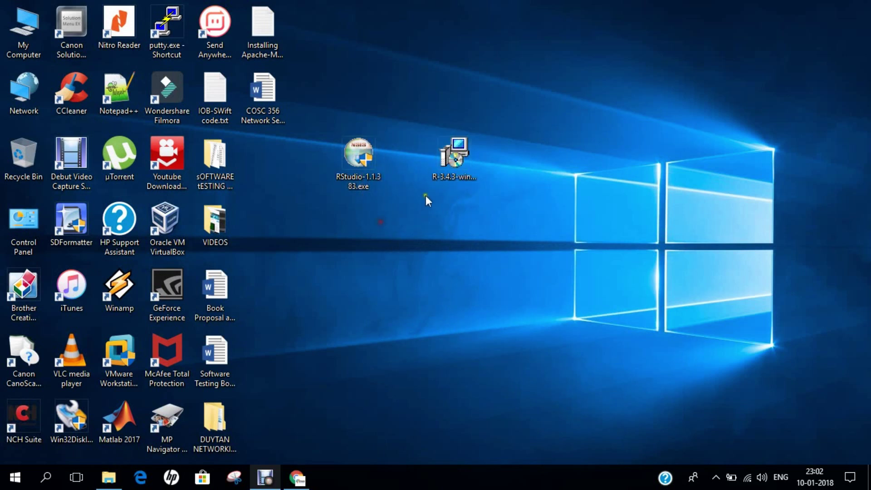
{"action": "left_click", "coordinate": [448, 168]}
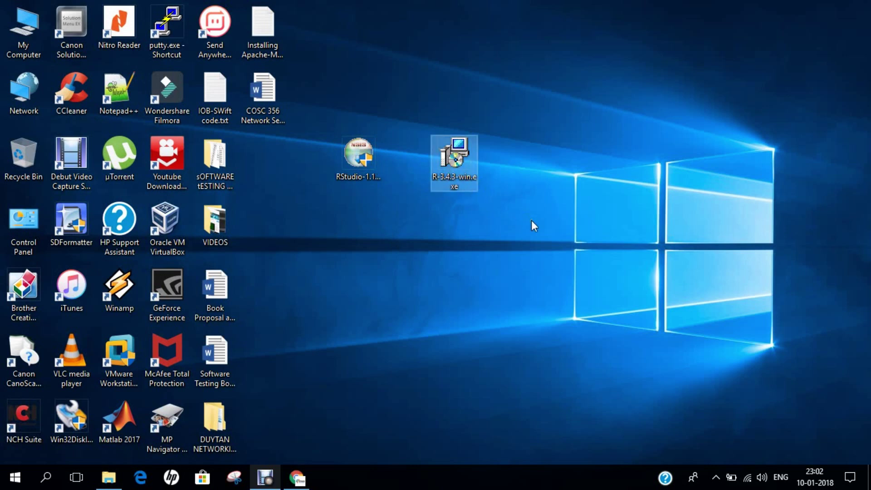
{"action": "left_click", "coordinate": [540, 230]}
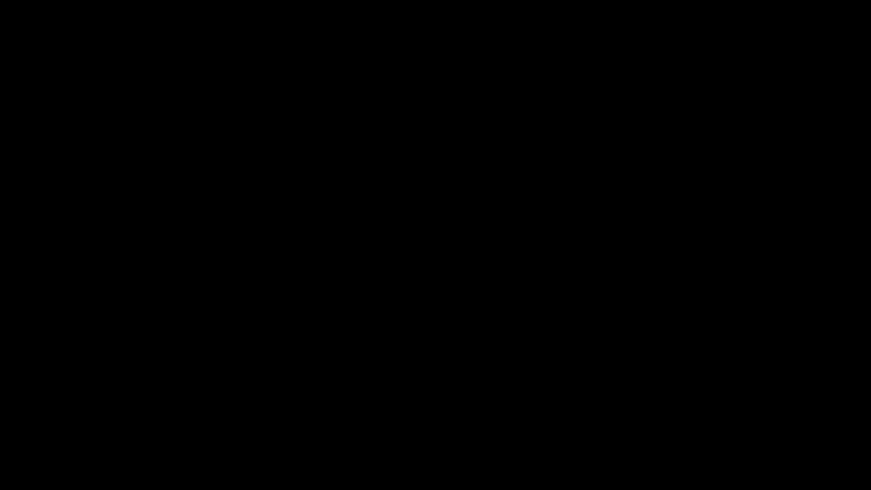
{"action": "left_click", "coordinate": [443, 289]}
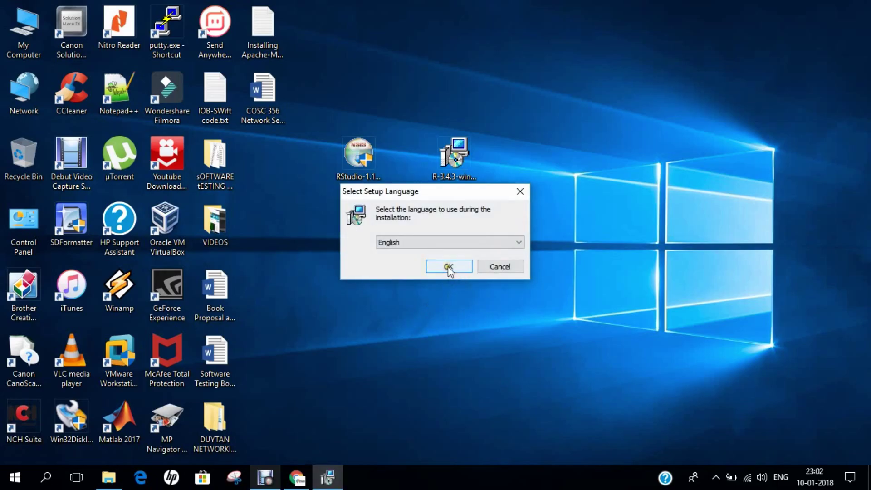
{"action": "left_click", "coordinate": [449, 268]}
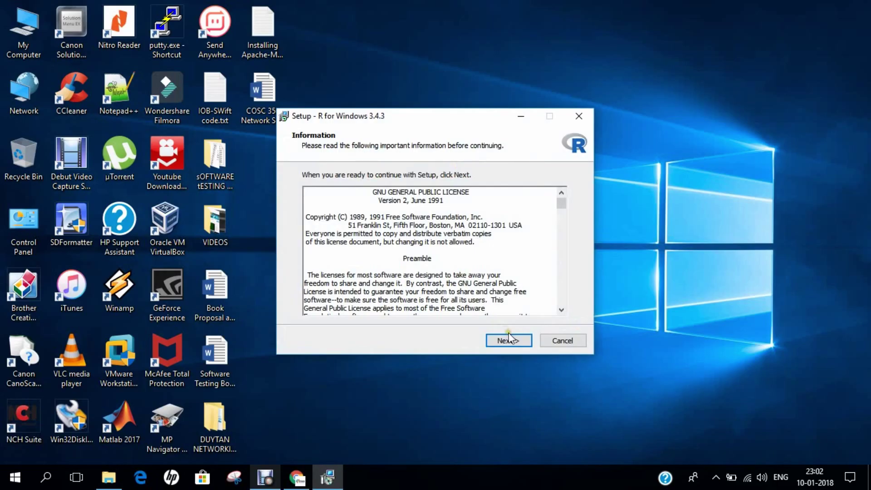
Continue past the license information and set the R installation folder to d:\R\R-3.4.3.
{"action": "left_click", "coordinate": [512, 342]}
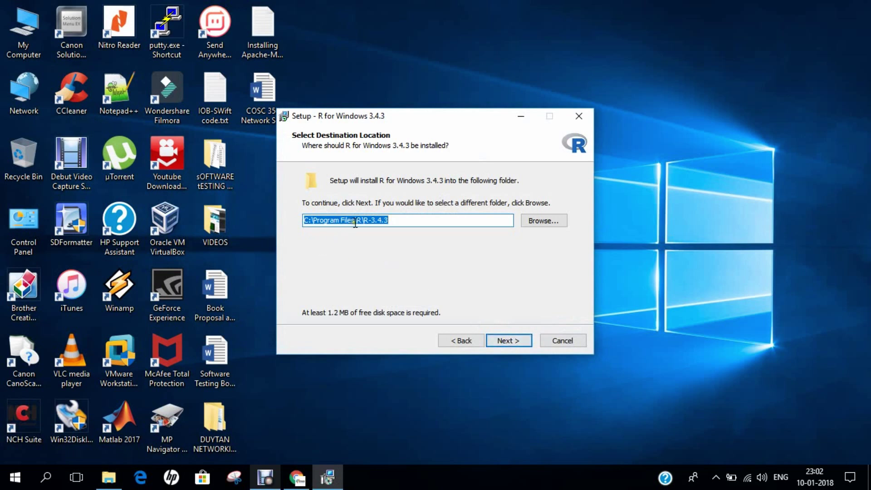
{"action": "left_click_drag", "start_coordinate": [356, 223], "coordinate": [302, 220]}
{"action": "type", "text": "d:"}
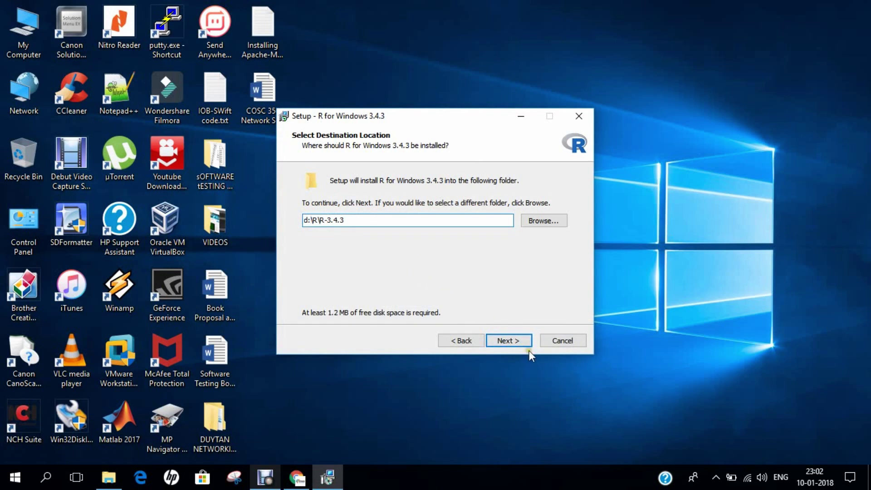
{"action": "left_click", "coordinate": [519, 344]}
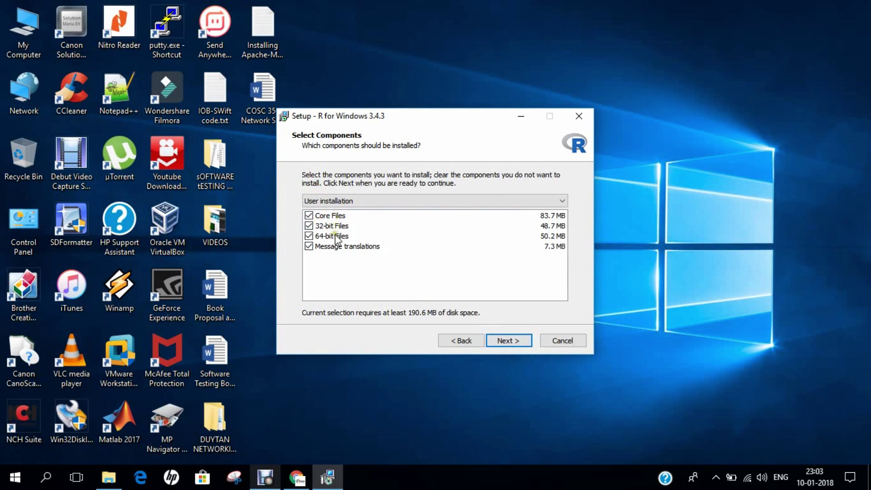
Review the R installation types and continue with User installation and all components selected.
{"action": "left_click", "coordinate": [353, 200]}
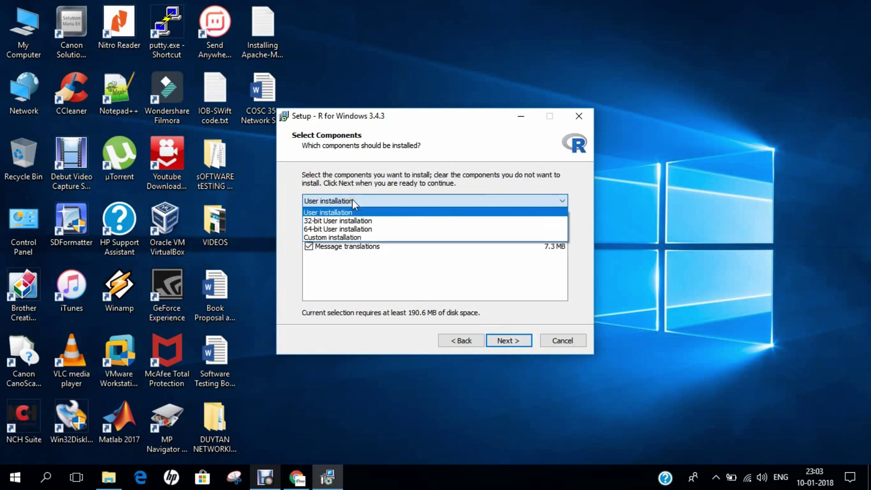
{"action": "left_click", "coordinate": [353, 200]}
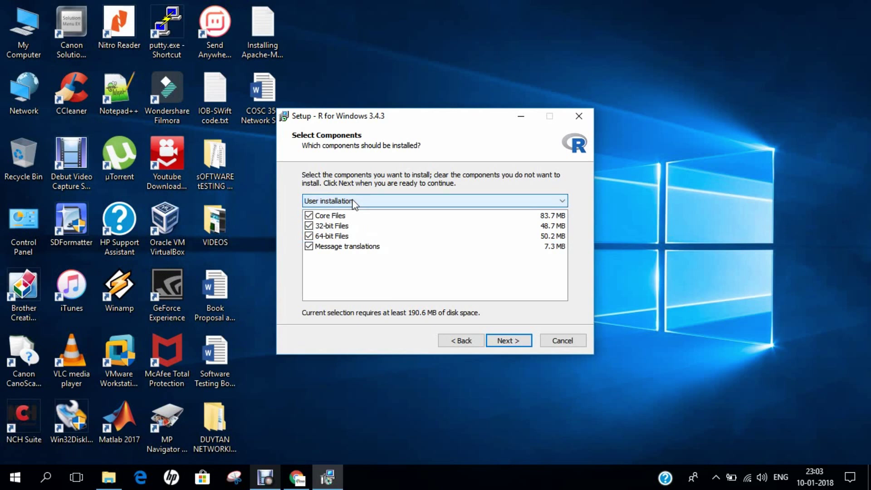
{"action": "left_click", "coordinate": [515, 341]}
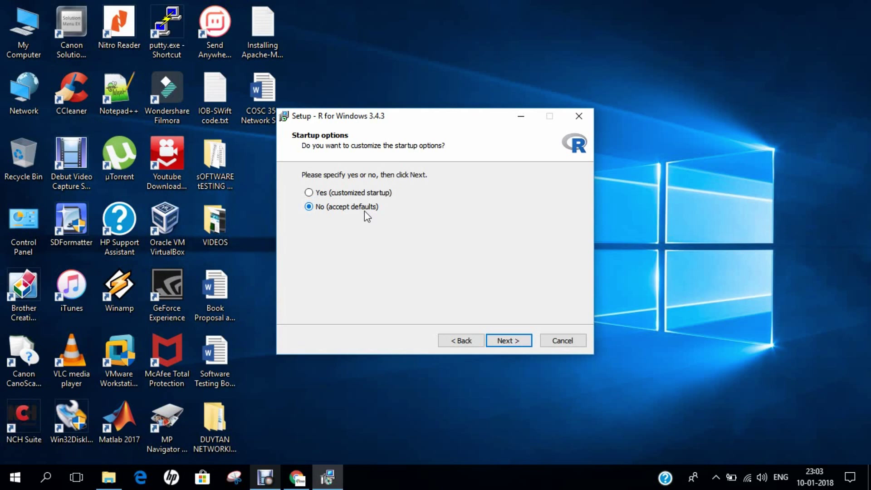
Install R with default startup options, Start Menu folder R and the default additional tasks, and close the setup wizard.
{"action": "left_click", "coordinate": [504, 342]}
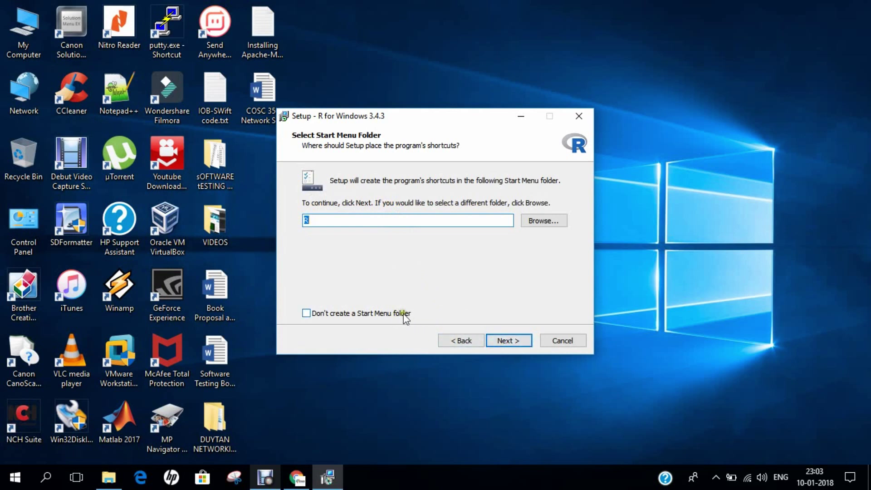
{"action": "left_click", "coordinate": [513, 345]}
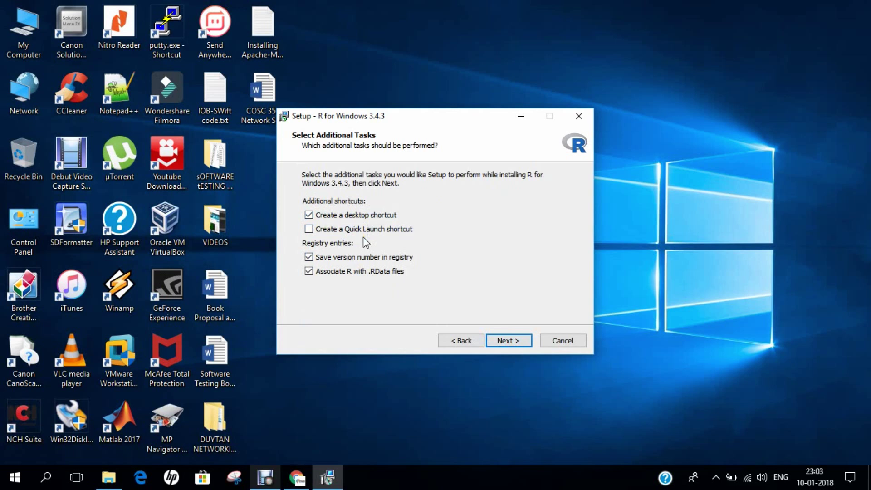
{"action": "left_click", "coordinate": [503, 344]}
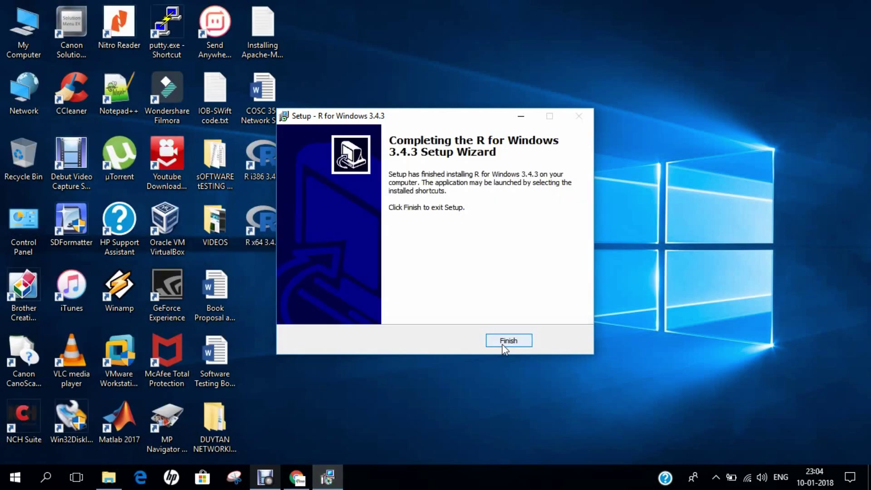
{"action": "left_click", "coordinate": [503, 345]}
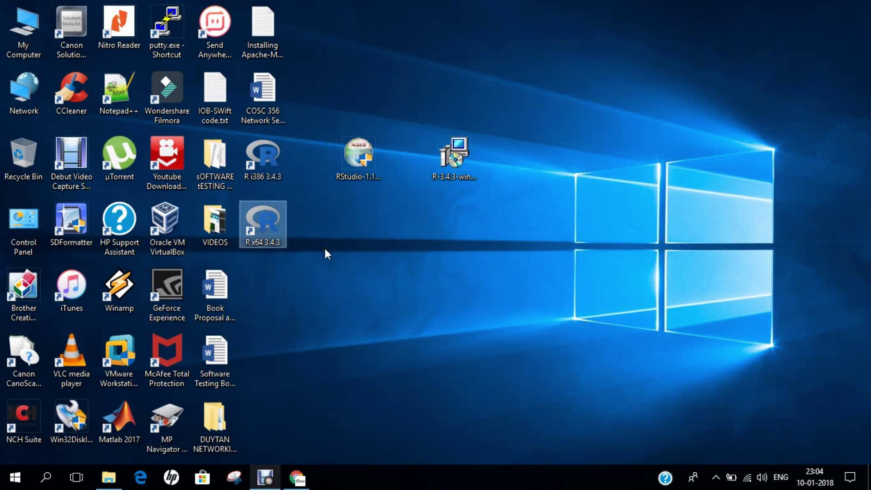
Refresh the desktop and run the RStudio-1.1.383.exe installer.
{"action": "left_click", "coordinate": [368, 215]}
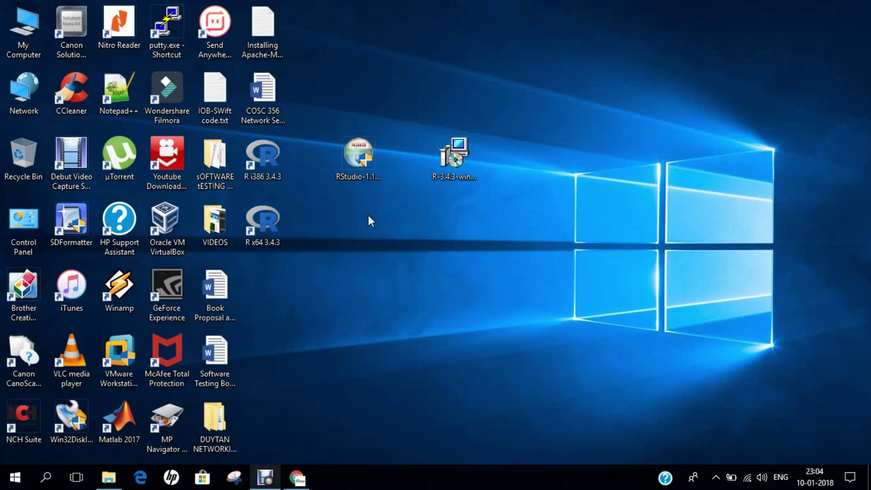
{"action": "left_click", "coordinate": [357, 176]}
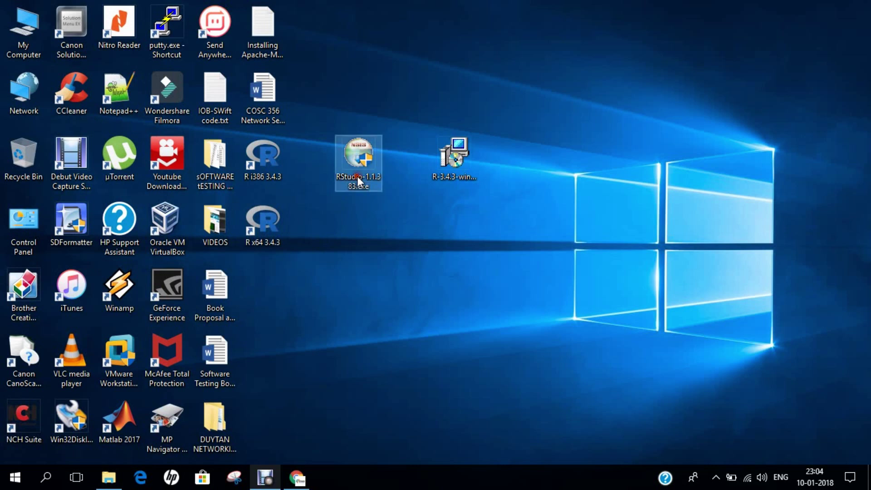
{"action": "left_click", "coordinate": [429, 254]}
{"action": "right_click", "coordinate": [429, 254]}
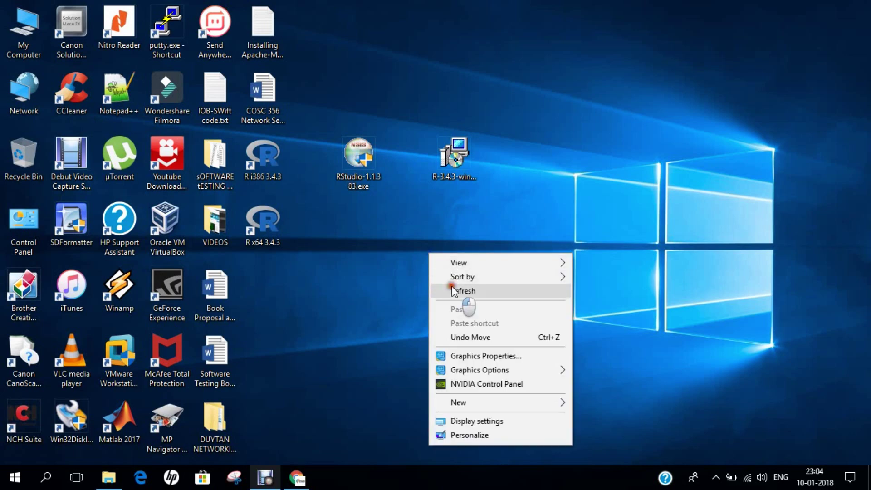
{"action": "left_click", "coordinate": [452, 289]}
{"action": "left_click", "coordinate": [376, 185]}
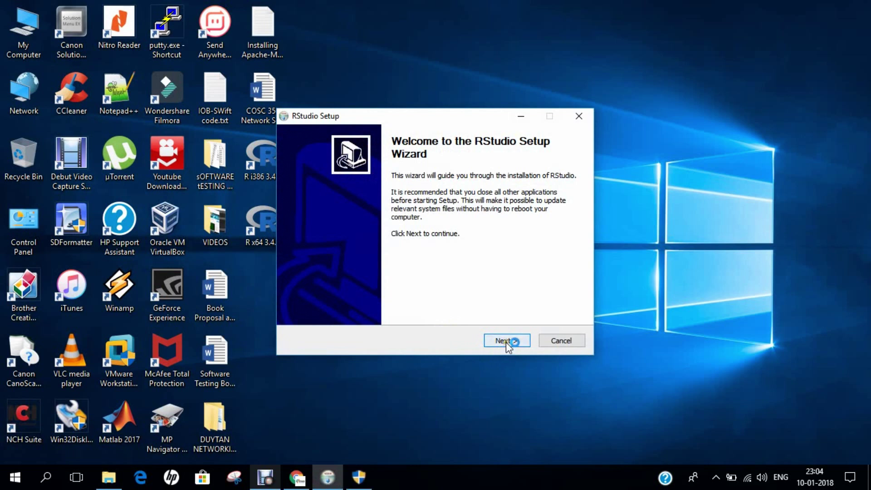
Proceed to RStudio's install location and change the destination folder to the d: drive.
{"action": "left_click", "coordinate": [506, 343]}
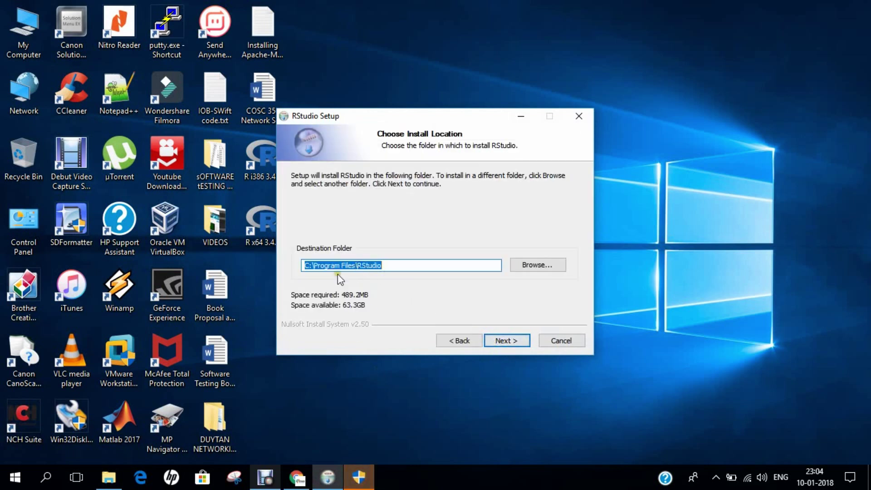
{"action": "left_click_drag", "start_coordinate": [356, 266], "coordinate": [253, 264]}
{"action": "type", "text": "d:"}
{"action": "key", "text": "Return"}
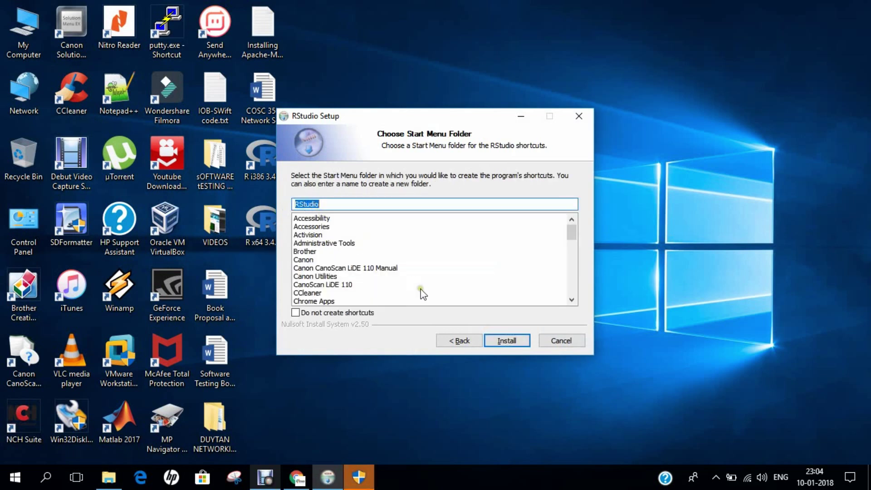
Install RStudio with the Start Menu folder RStudio and close the completed setup wizard.
{"action": "left_click", "coordinate": [503, 341]}
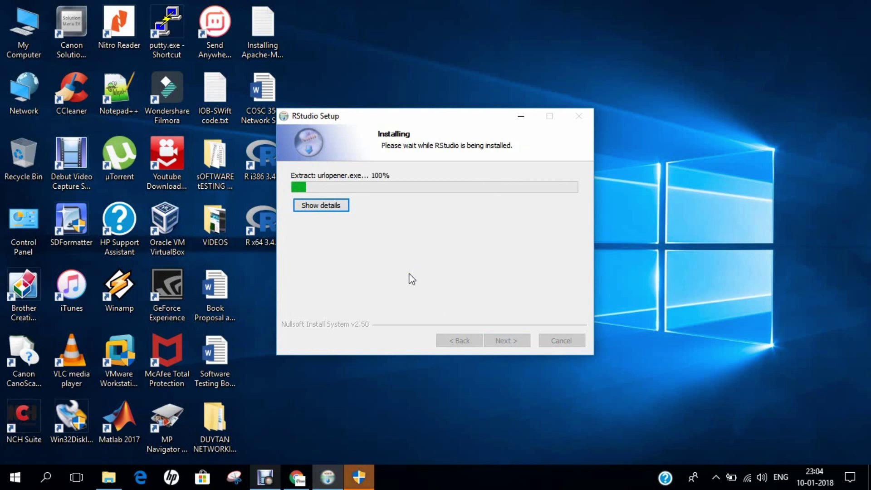
{"action": "left_click", "coordinate": [440, 487]}
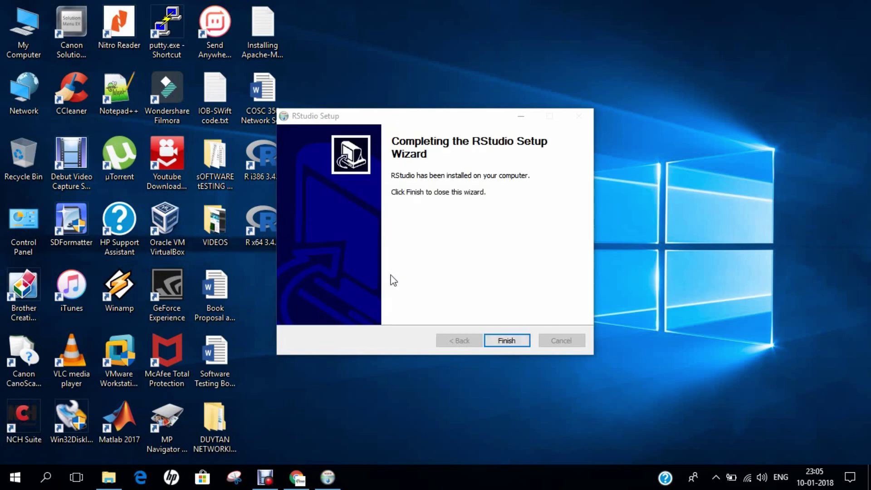
{"action": "left_click", "coordinate": [505, 341]}
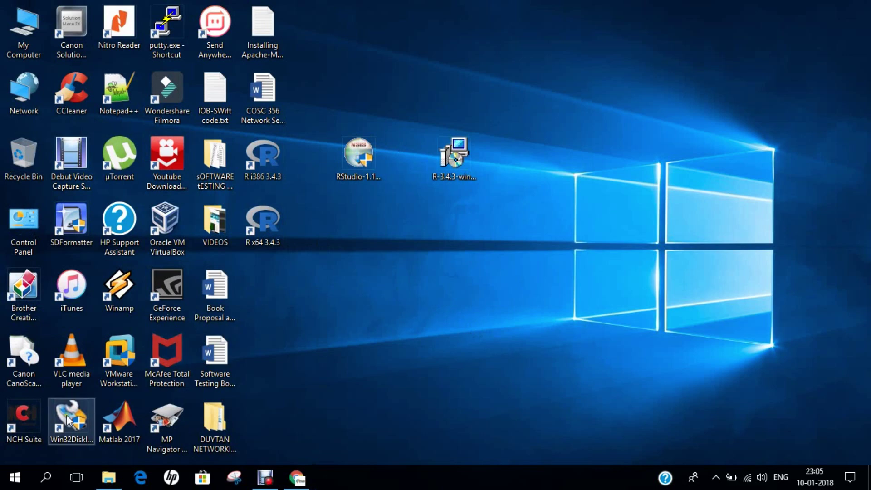
{"action": "left_click", "coordinate": [15, 477]}
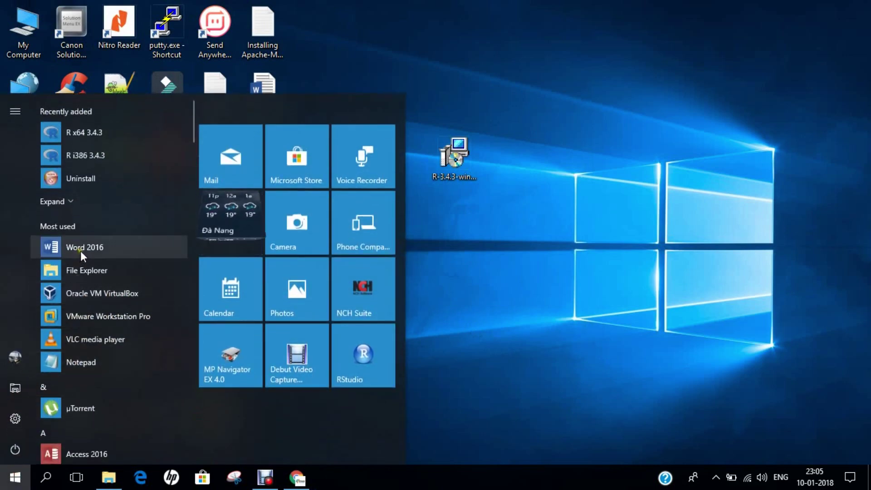
{"action": "type", "text": "r st"}
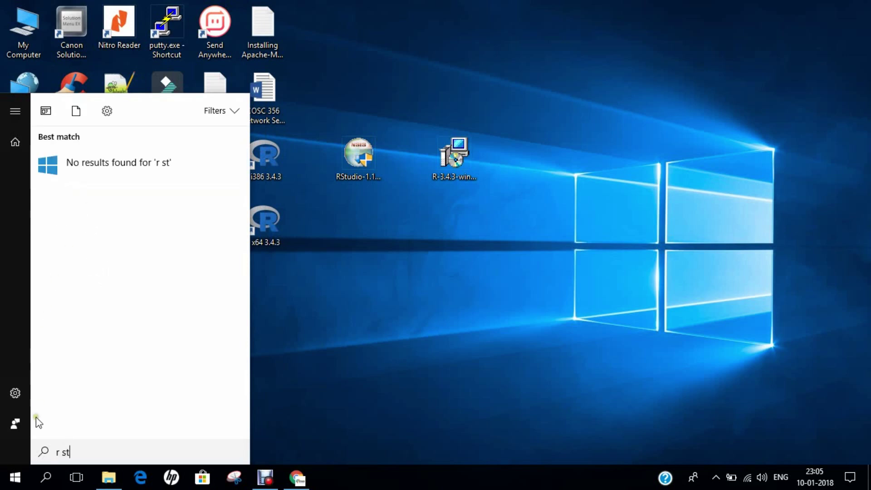
{"action": "key", "text": "BackSpace"}
{"action": "key", "text": "BackSpace"}
{"action": "key", "text": "BackSpace"}
{"action": "key", "text": "BackSpace"}
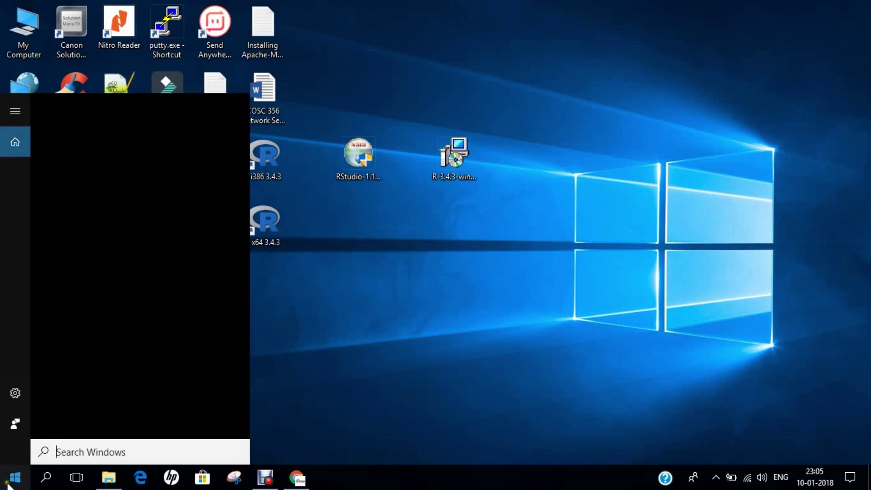
Launch RStudio from its newly installed RStudio program folder.
{"action": "scroll", "coordinate": [99, 372], "scroll_direction": "down", "scroll_amount": 12}
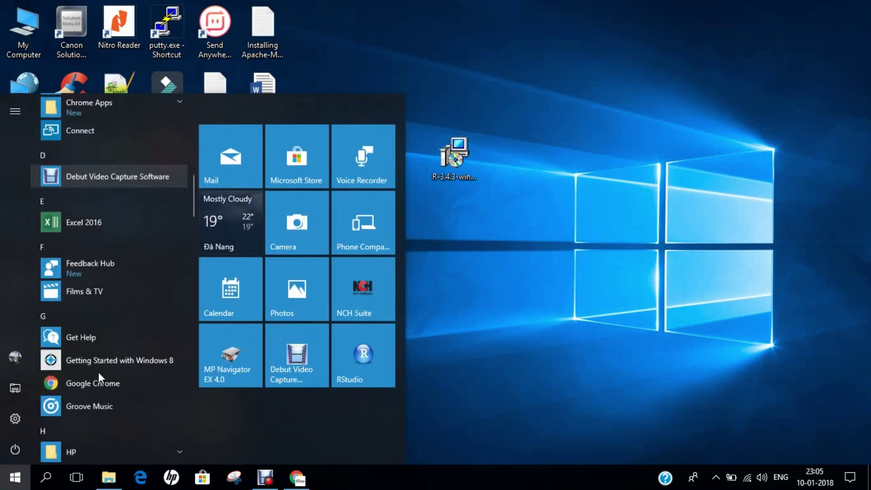
{"action": "scroll", "coordinate": [99, 373], "scroll_direction": "down", "scroll_amount": 12}
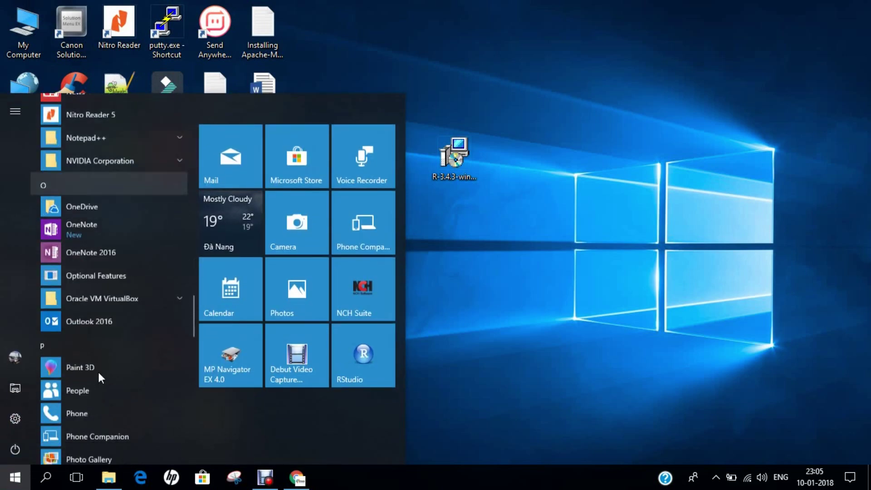
{"action": "scroll", "coordinate": [99, 372], "scroll_direction": "down", "scroll_amount": 3}
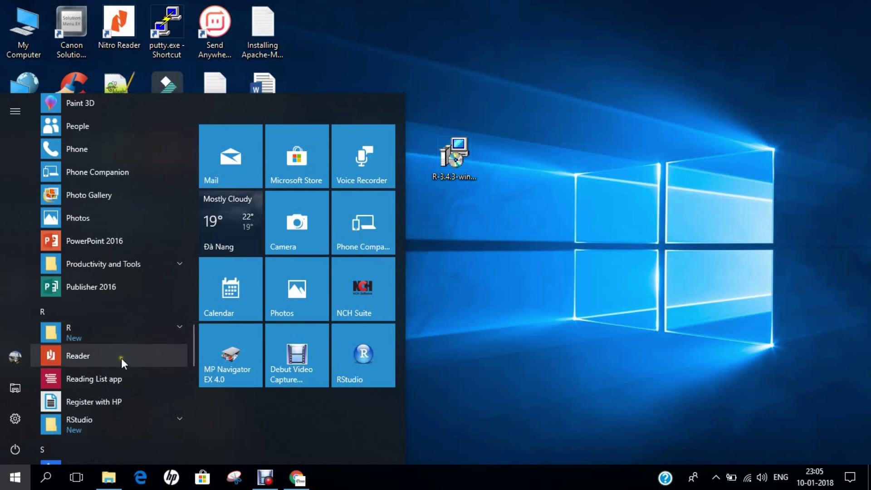
{"action": "left_click", "coordinate": [99, 426]}
{"action": "scroll", "coordinate": [97, 423], "scroll_direction": "down", "scroll_amount": 2}
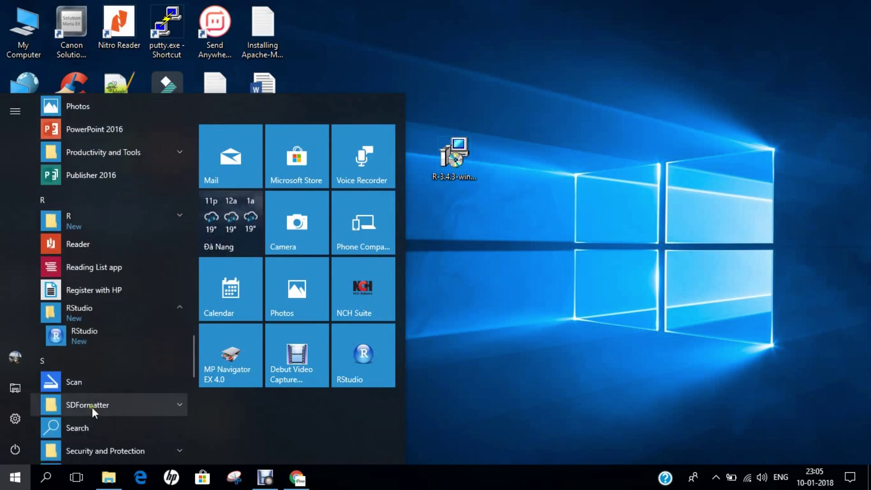
{"action": "right_click", "coordinate": [71, 339]}
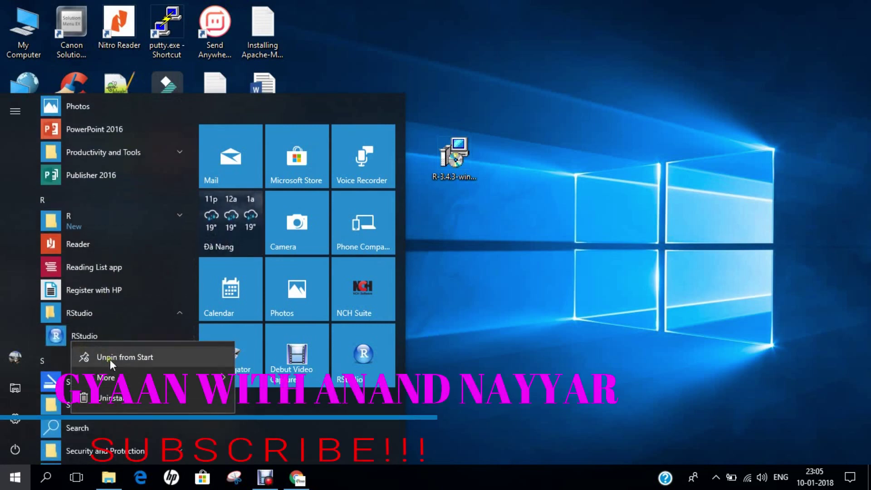
{"action": "left_click", "coordinate": [73, 331]}
{"action": "left_click", "coordinate": [74, 331]}
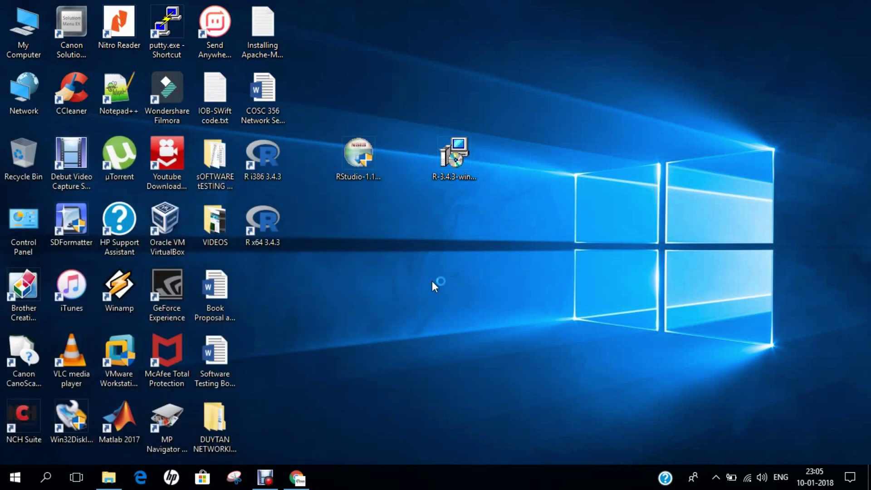
Start R x64 3.4.3 from its desktop shortcut and minimize its window.
{"action": "left_click", "coordinate": [266, 227]}
{"action": "left_click", "coordinate": [338, 253]}
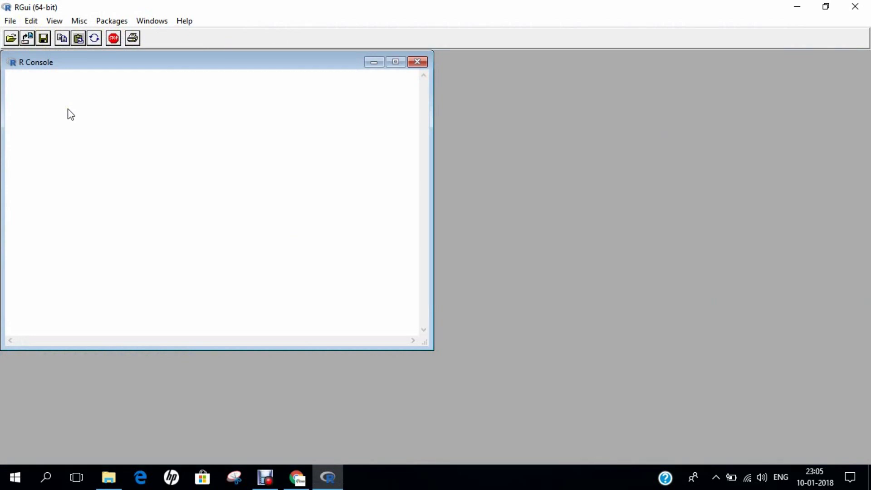
{"action": "left_click", "coordinate": [798, 7]}
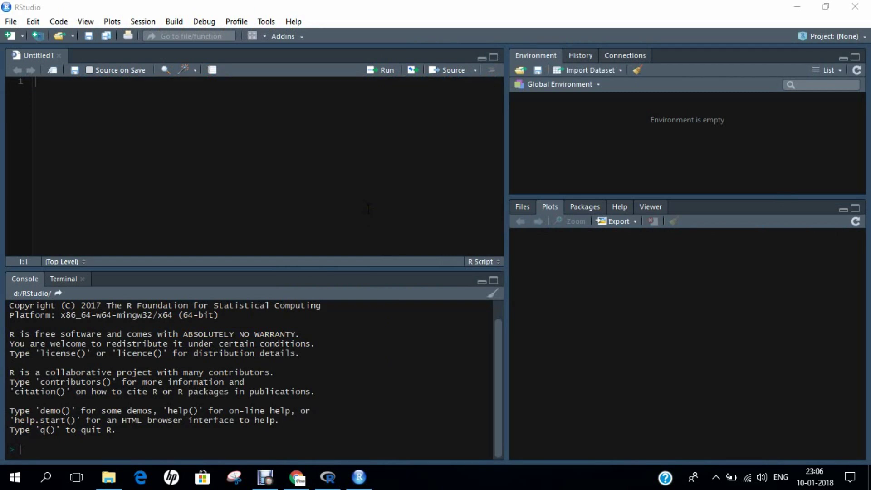
Look through RStudio's Files, Plots, Packages, Help and Viewer views, finishing on Packages.
{"action": "left_click", "coordinate": [102, 111]}
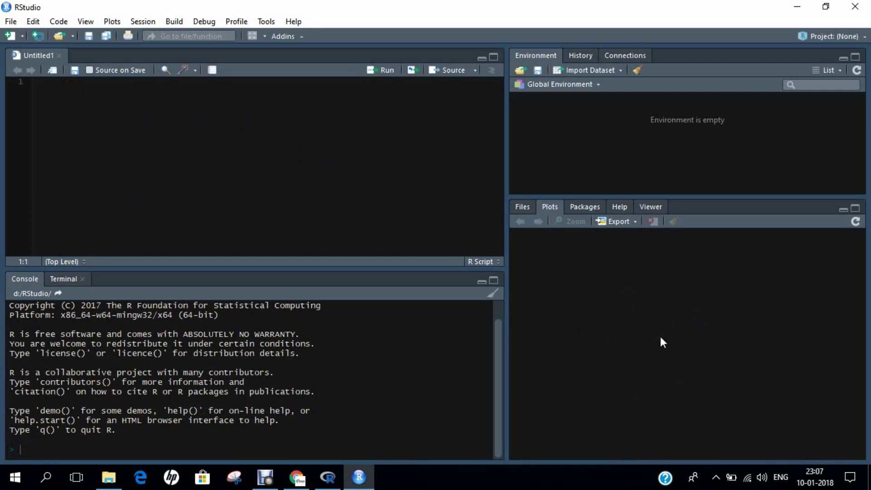
{"action": "left_click", "coordinate": [524, 208]}
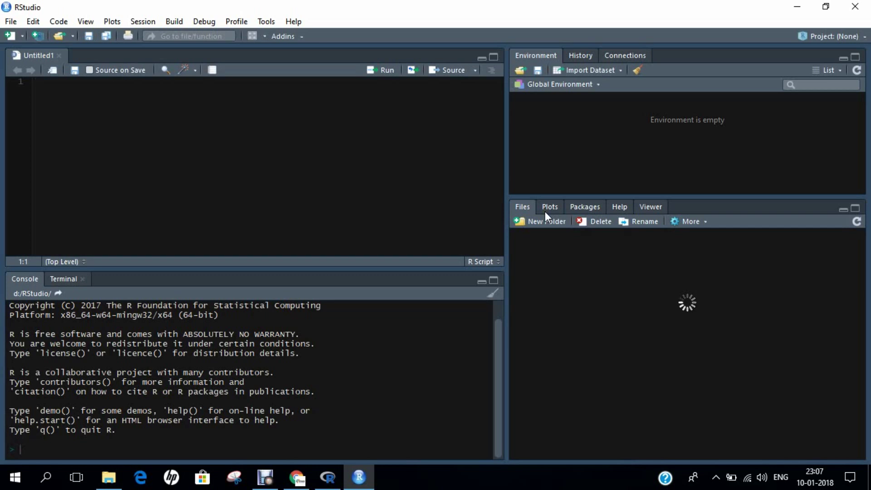
{"action": "left_click", "coordinate": [545, 212]}
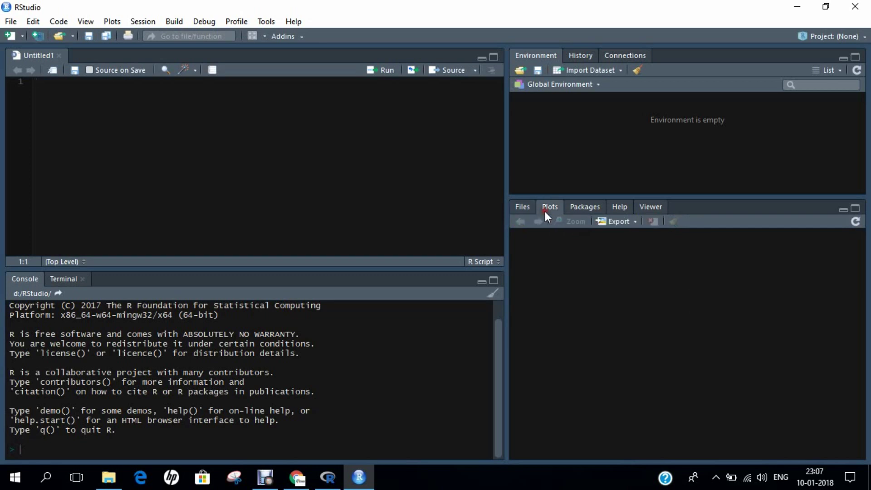
{"action": "left_click", "coordinate": [583, 212]}
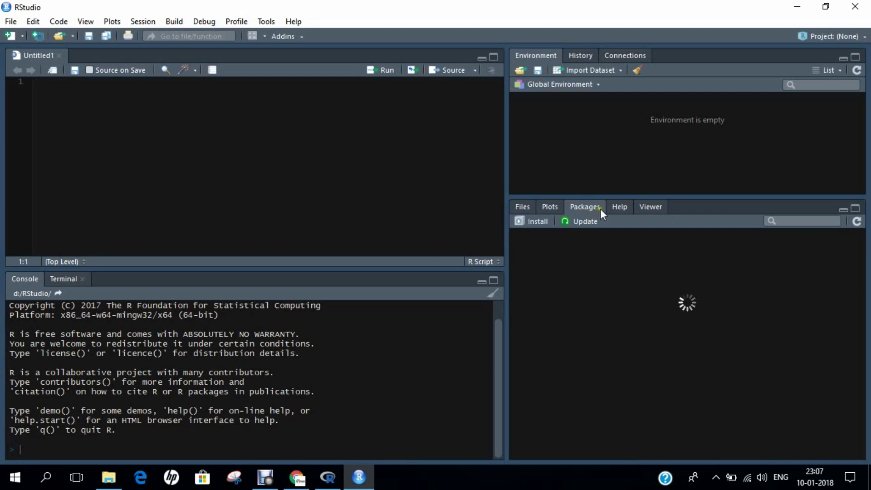
{"action": "left_click", "coordinate": [614, 208]}
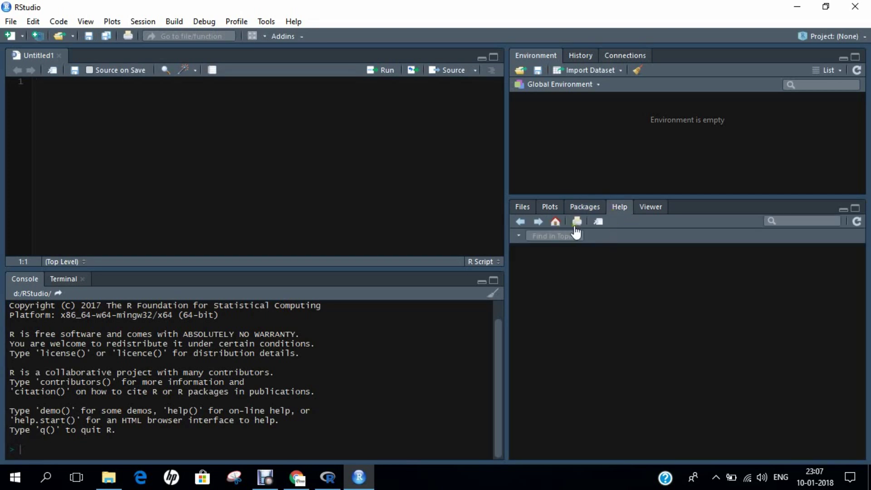
{"action": "left_click", "coordinate": [643, 208]}
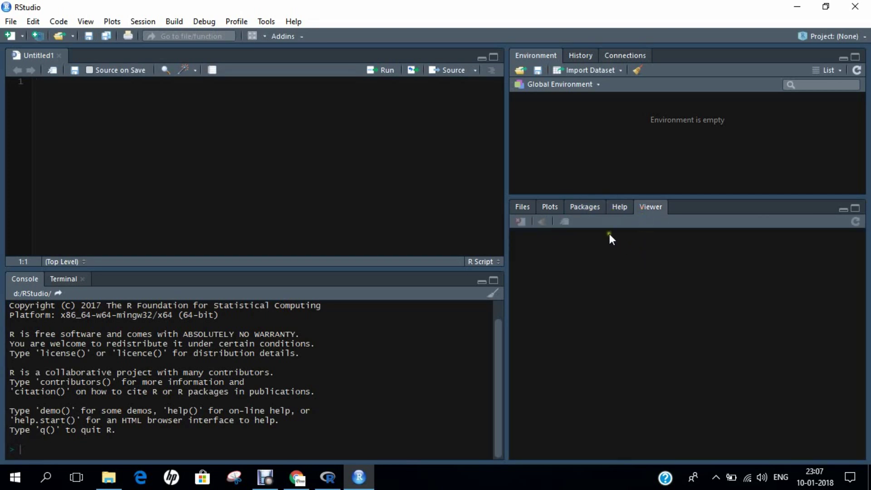
{"action": "left_click", "coordinate": [581, 207]}
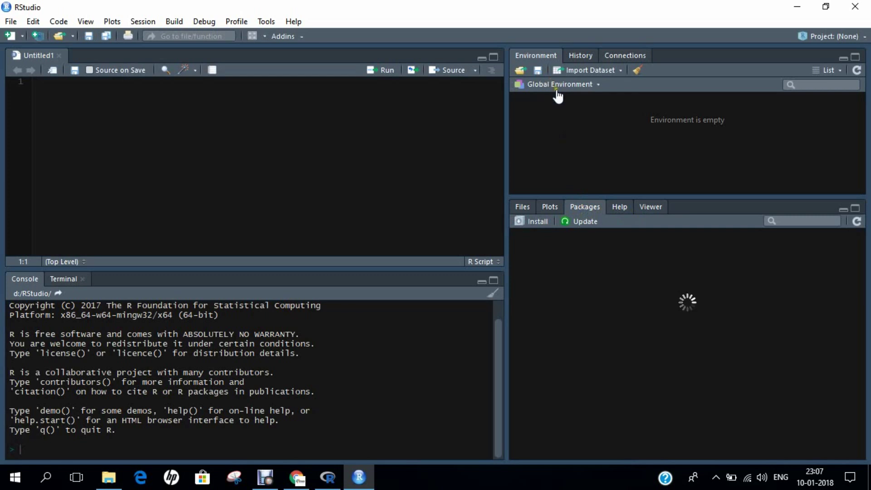
Look at the History and Connections views and return to Environment.
{"action": "left_click", "coordinate": [575, 55]}
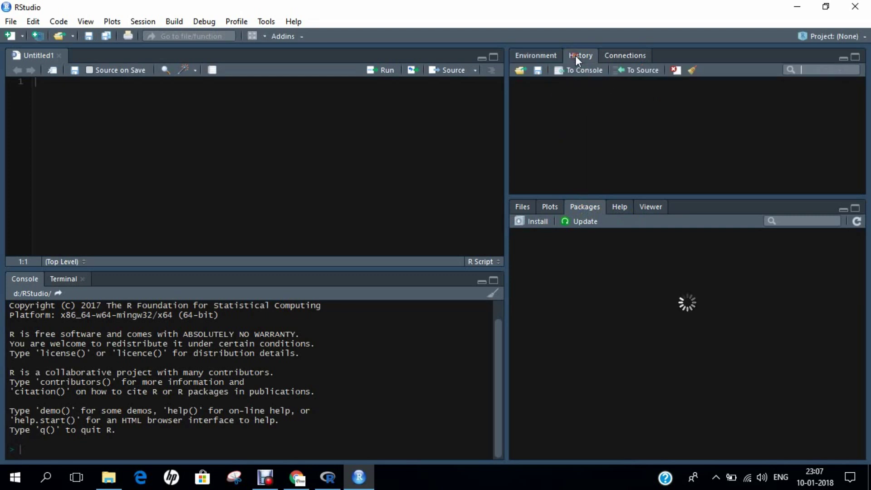
{"action": "left_click", "coordinate": [621, 57]}
{"action": "left_click", "coordinate": [525, 55]}
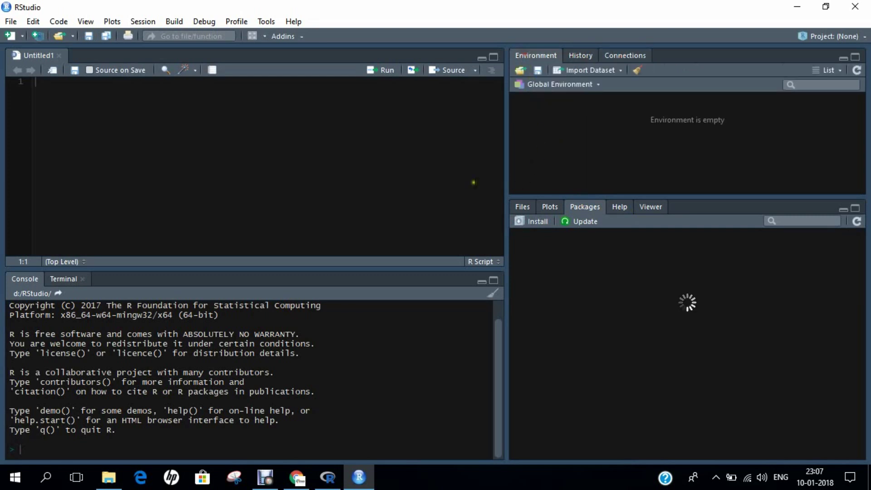
Switch to RGui and evaluate 2+2 in the R Console.
{"action": "mouse_move", "coordinate": [307, 468]}
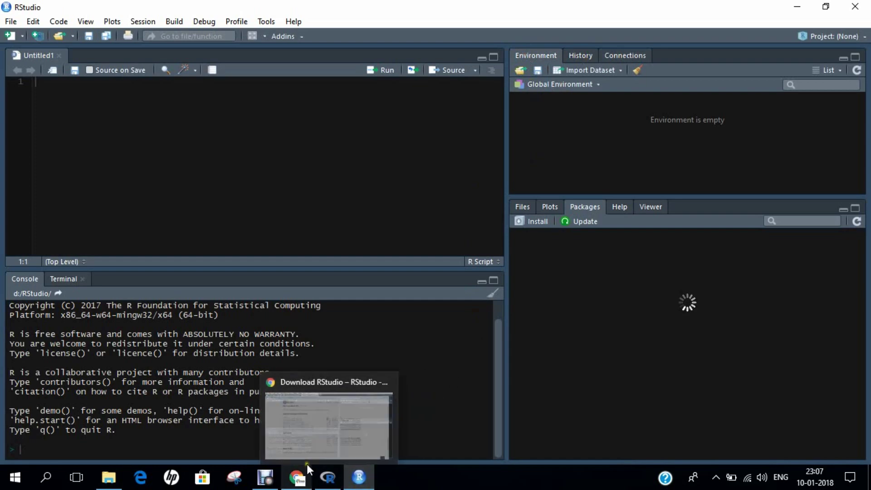
{"action": "left_click", "coordinate": [328, 477]}
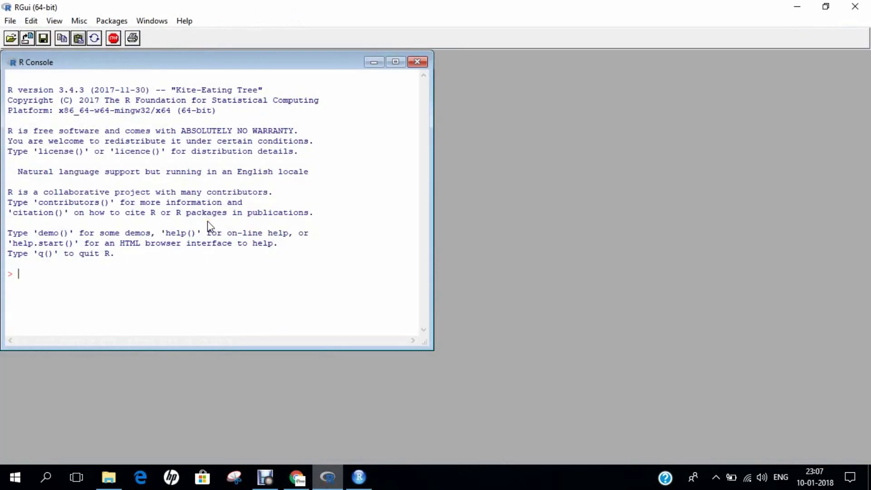
{"action": "type", "text": "2+2"}
{"action": "key", "text": "Return"}
Switch back to RStudio and look at the Files and Plots views, finishing on Files.
{"action": "left_click", "coordinate": [358, 477]}
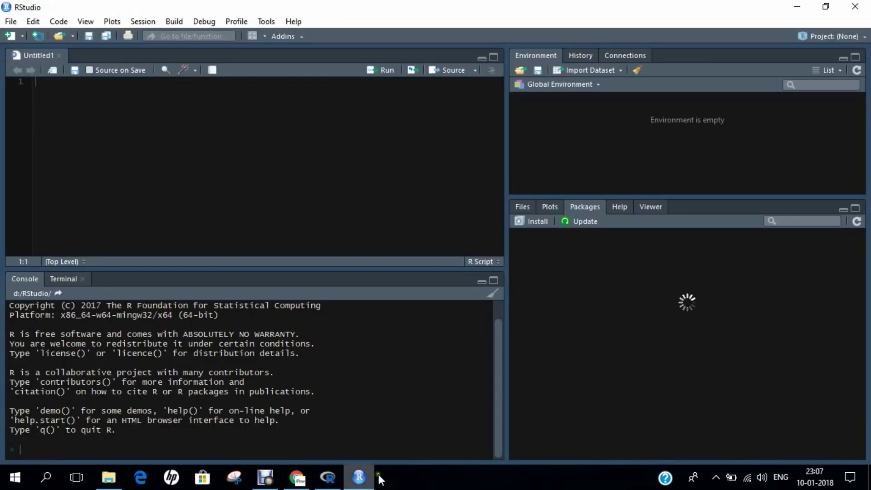
{"action": "left_click", "coordinate": [529, 206]}
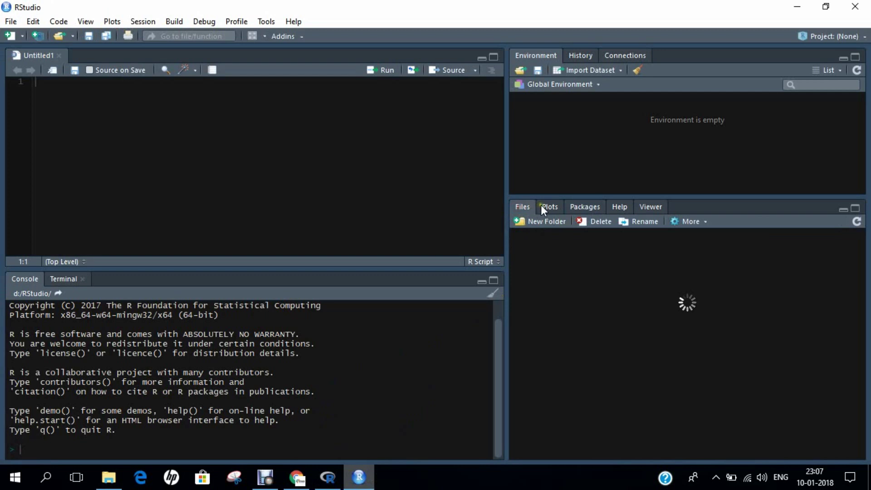
{"action": "left_click", "coordinate": [542, 206]}
{"action": "left_click", "coordinate": [522, 206]}
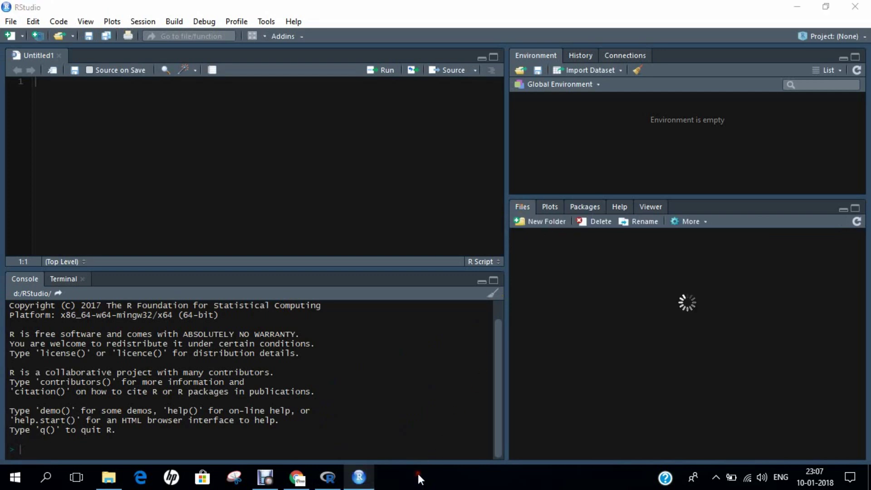